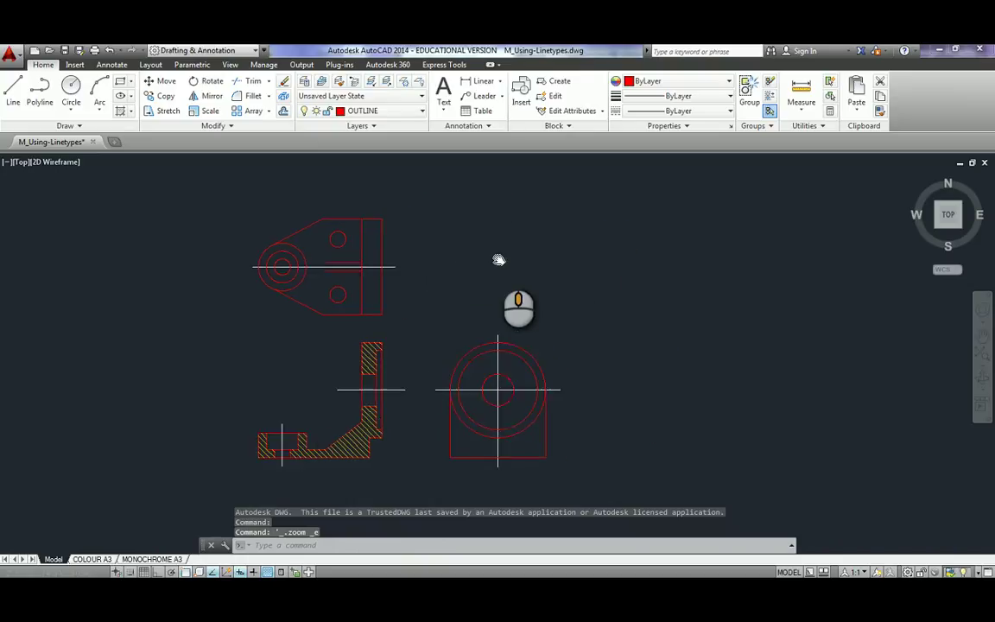
Open the acadiso.lin linetypes available for loading into the drawing and select the CENTER linetype
left_click(695, 111)
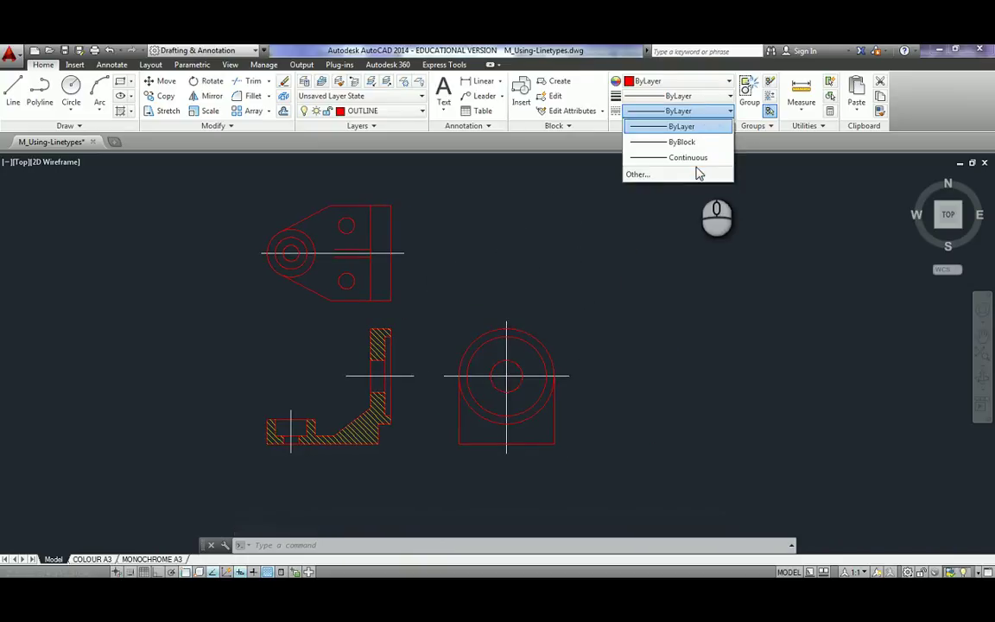
left_click(684, 174)
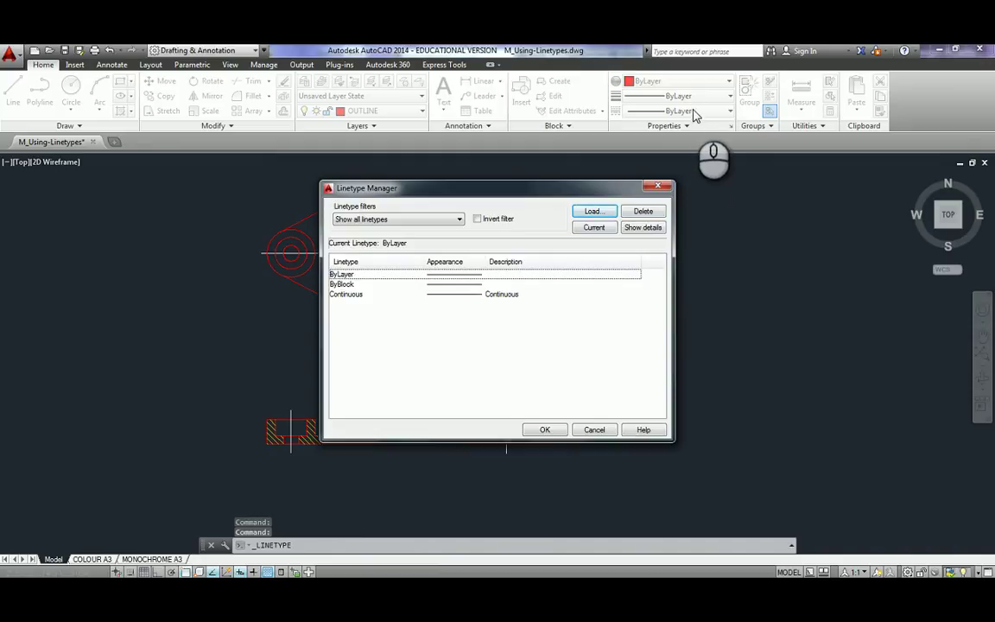
left_click(599, 211)
left_click_drag(612, 284, 615, 296)
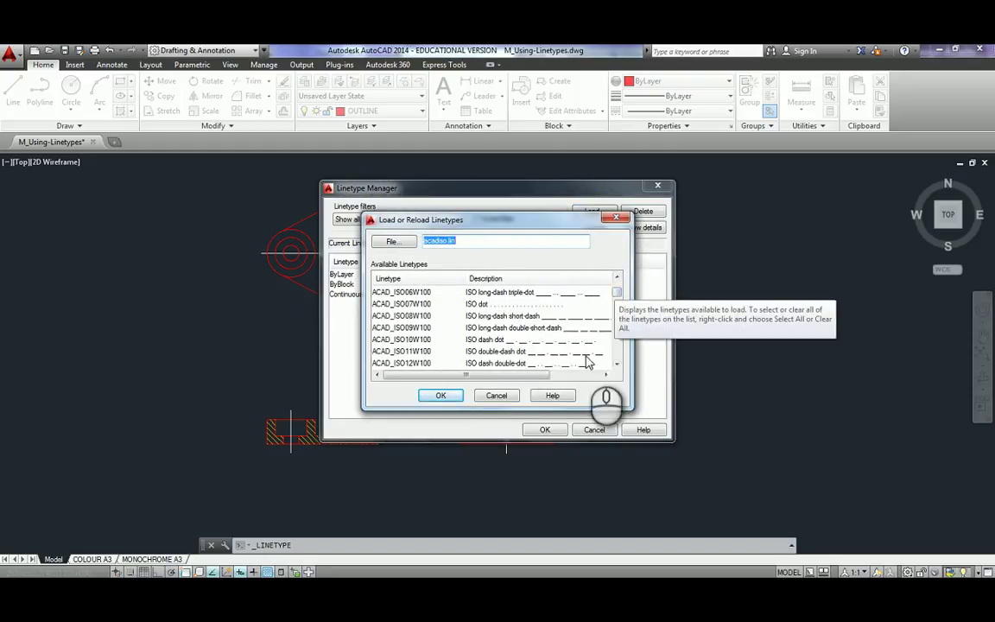
left_click(616, 364)
left_click(617, 364)
left_click(616, 363)
left_click(617, 363)
left_click(617, 363)
left_click(617, 364)
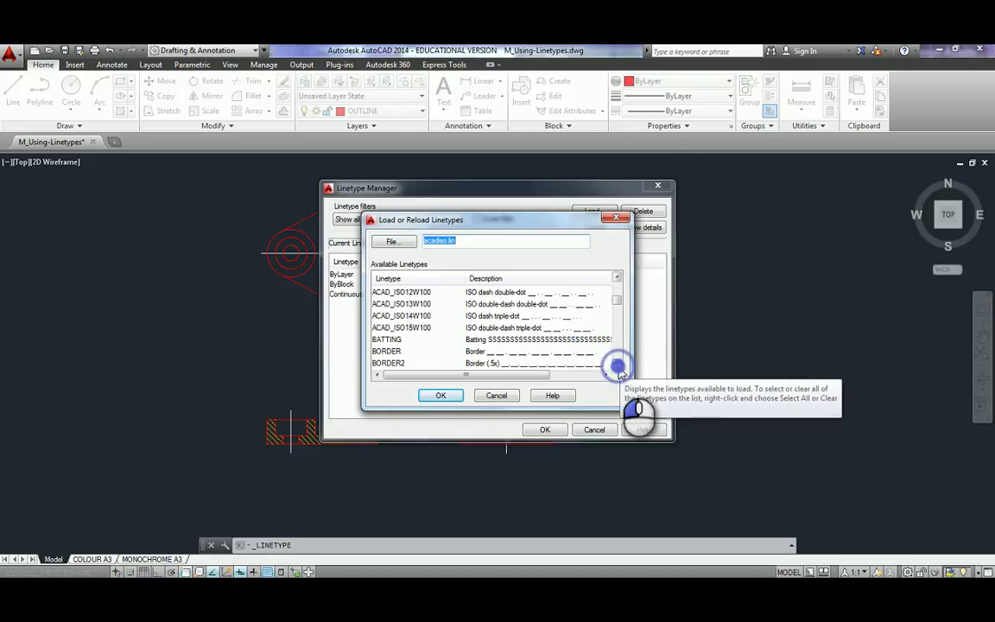
left_click(617, 364)
left_click(616, 363)
left_click(617, 363)
left_click(617, 364)
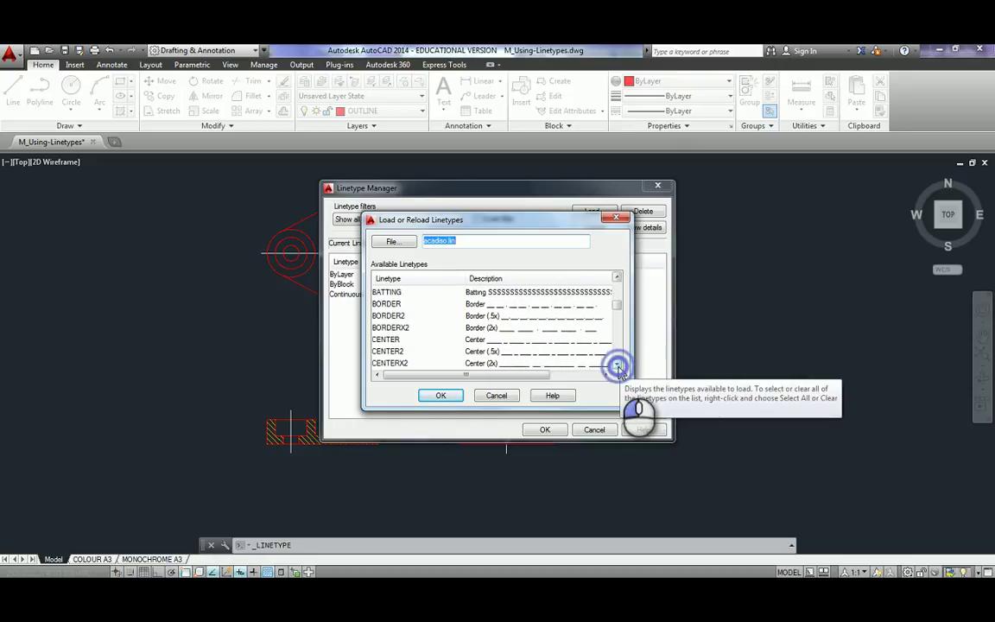
left_click(424, 340)
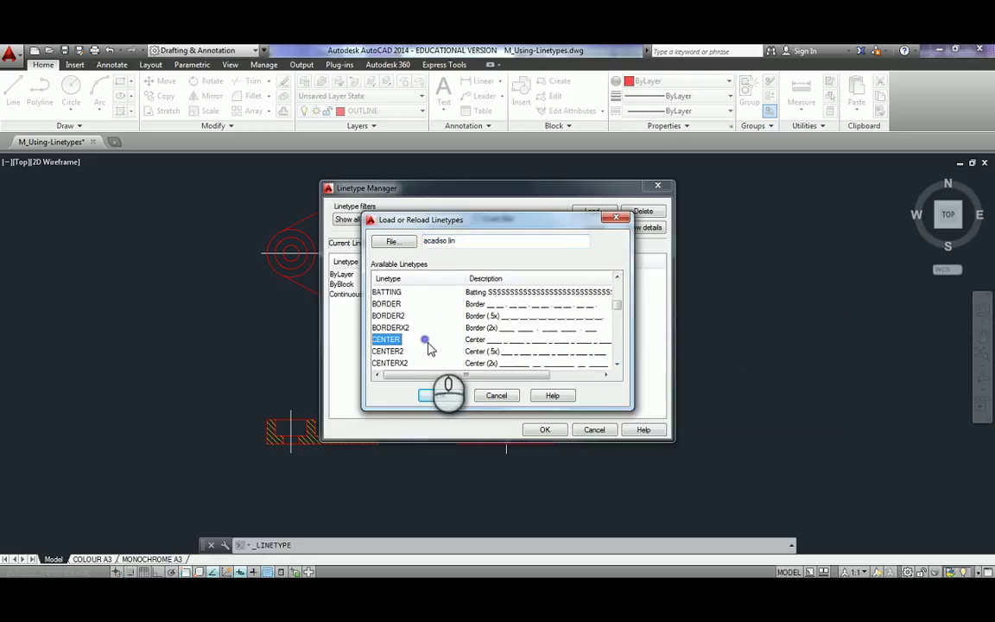
Add the HIDDEN linetype to the selection, load the chosen linetypes into the drawing and accept the Linetype Manager
left_click(616, 363)
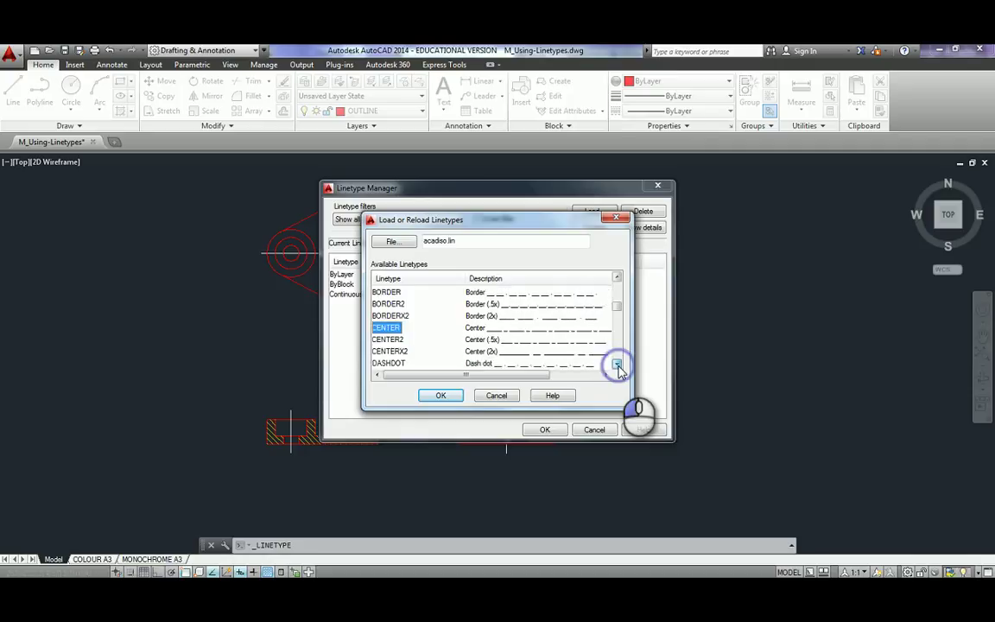
left_click(617, 364)
left_click(617, 363)
left_click(617, 364)
left_click(617, 364)
left_click(616, 363)
left_click(617, 363)
left_click(617, 364)
left_click(617, 365)
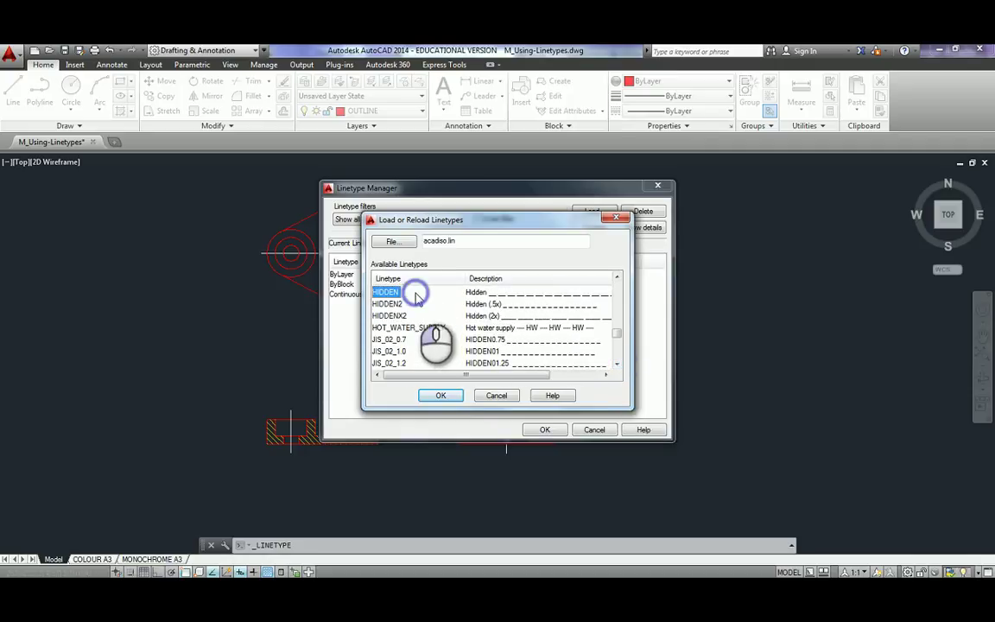
left_click(440, 395)
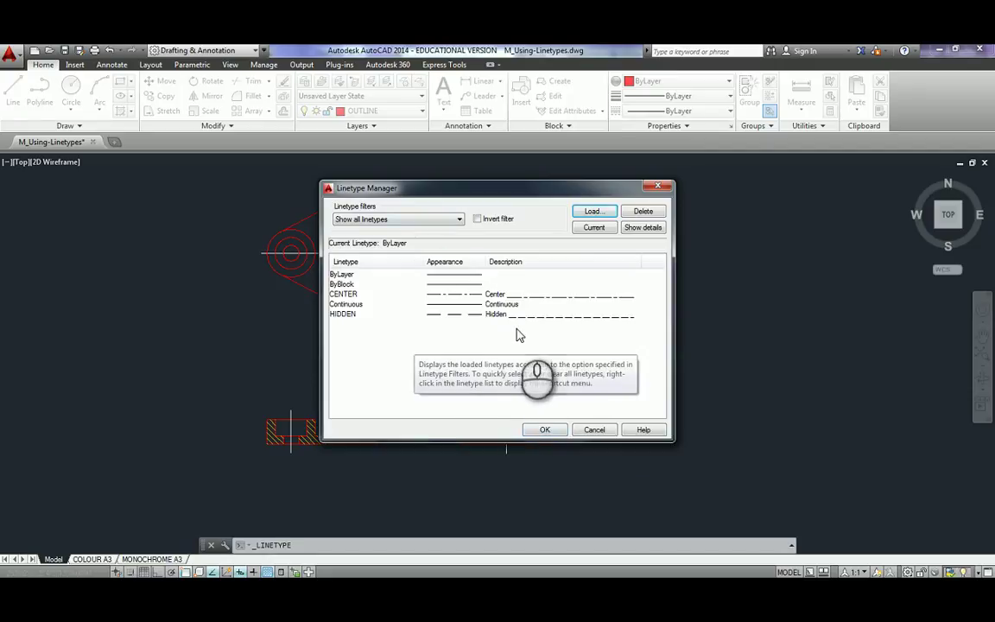
left_click(551, 432)
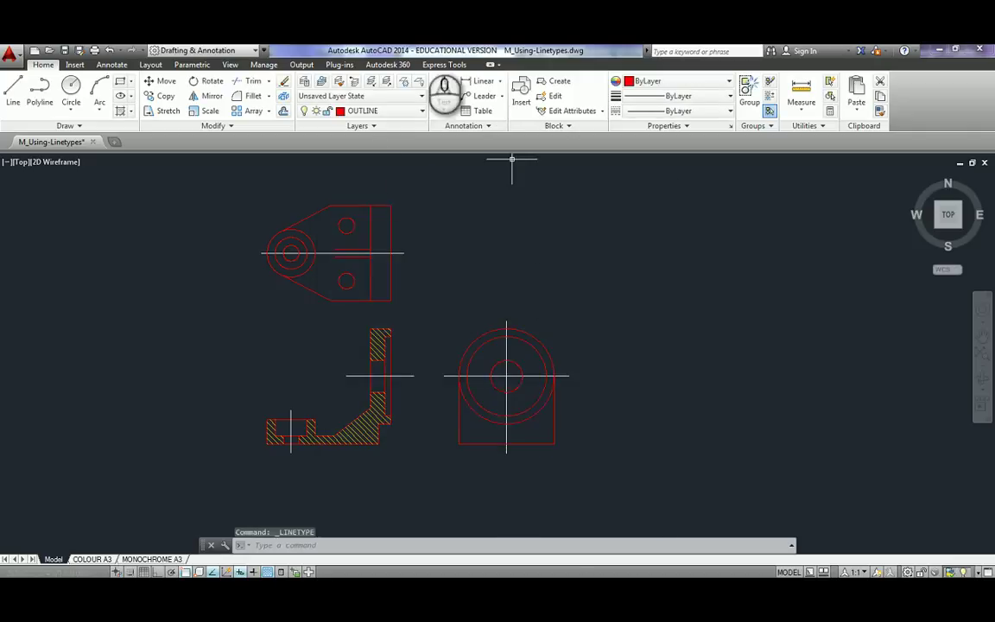
Assign the CENTER linetype to the CENTER layer in the layer properties
left_click(304, 82)
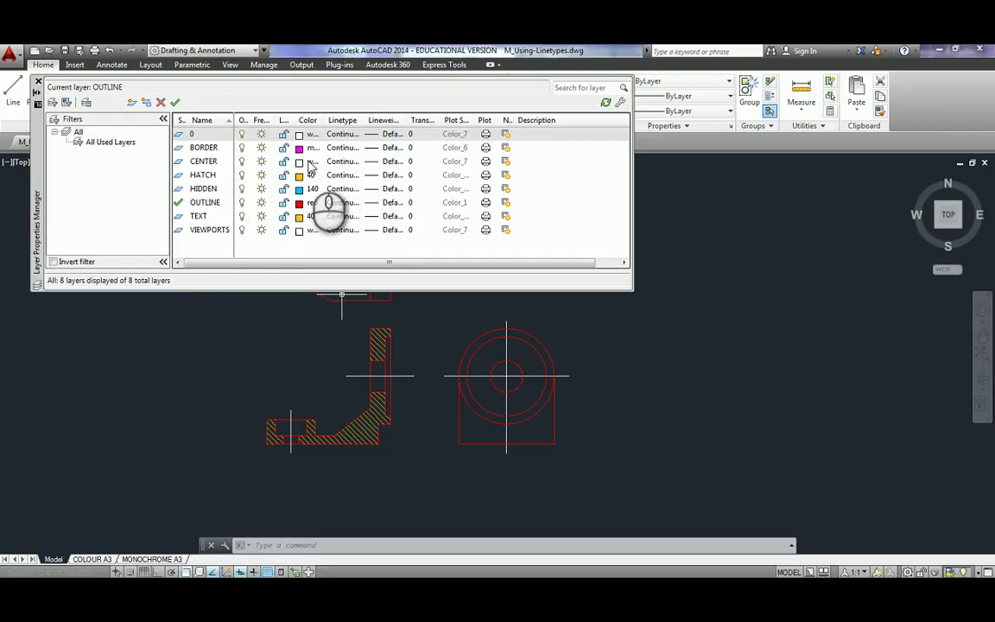
left_click(340, 161)
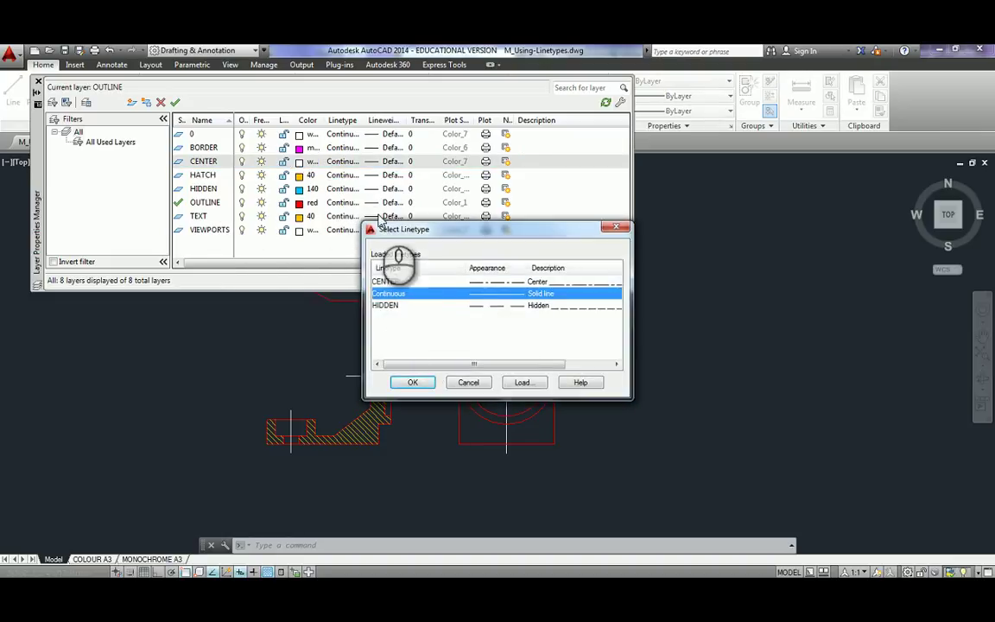
left_click(385, 282)
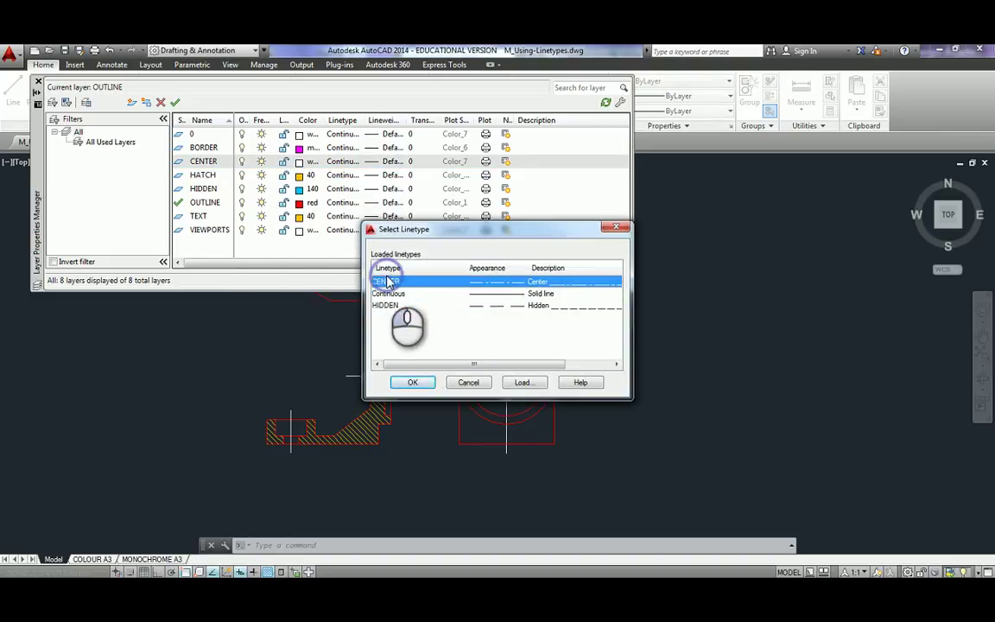
left_click(411, 383)
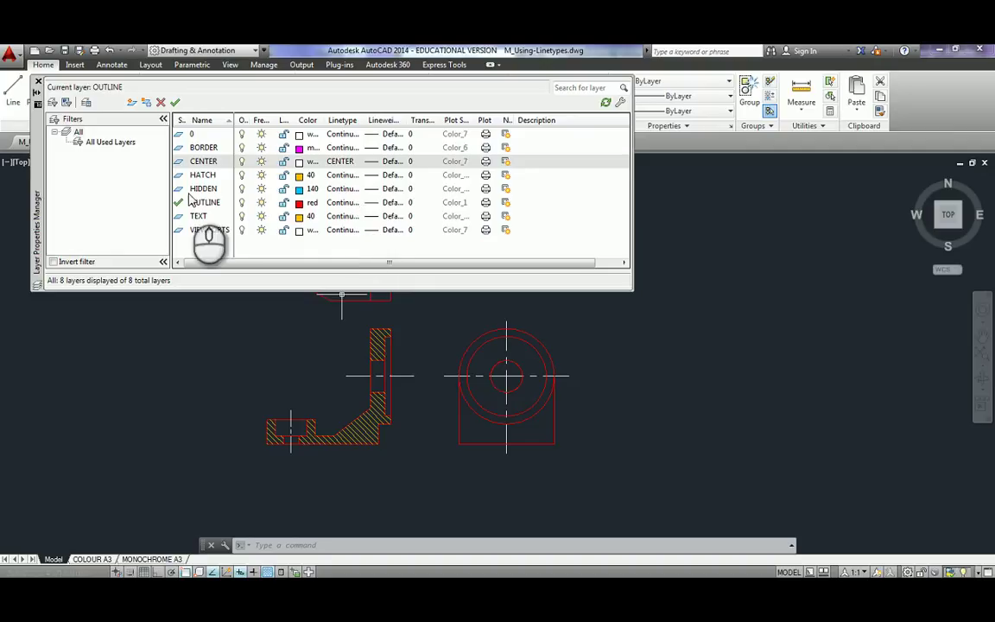
Assign the HIDDEN linetype to the HIDDEN layer and close the layer properties
left_click(343, 190)
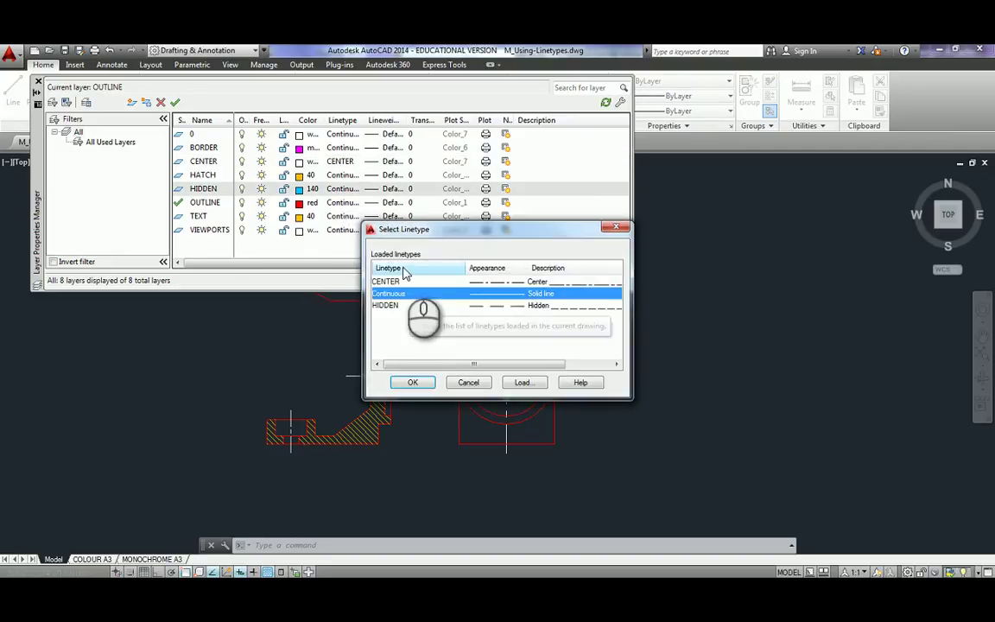
left_click(386, 305)
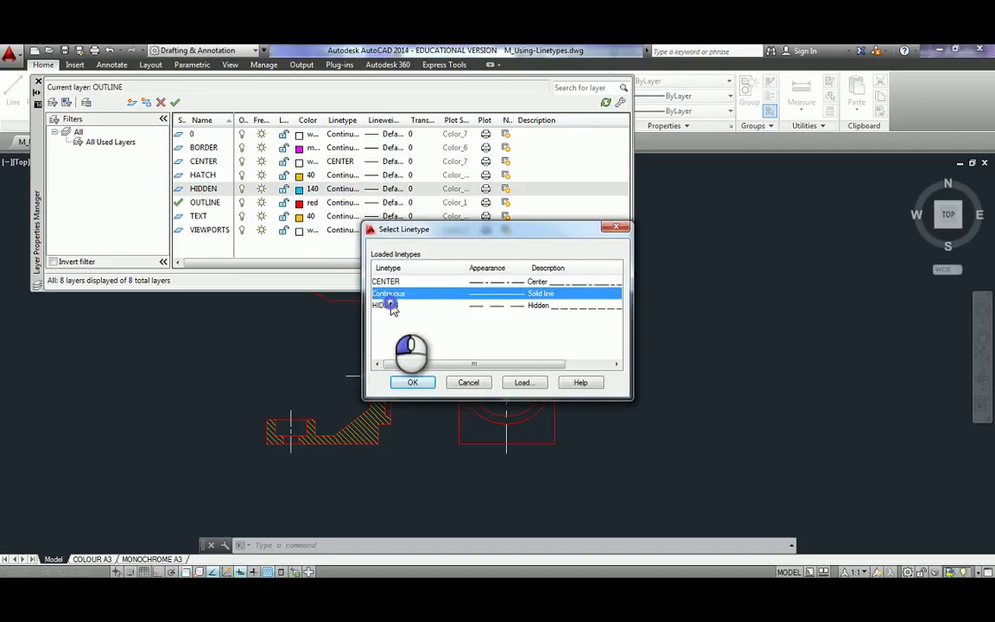
left_click(402, 383)
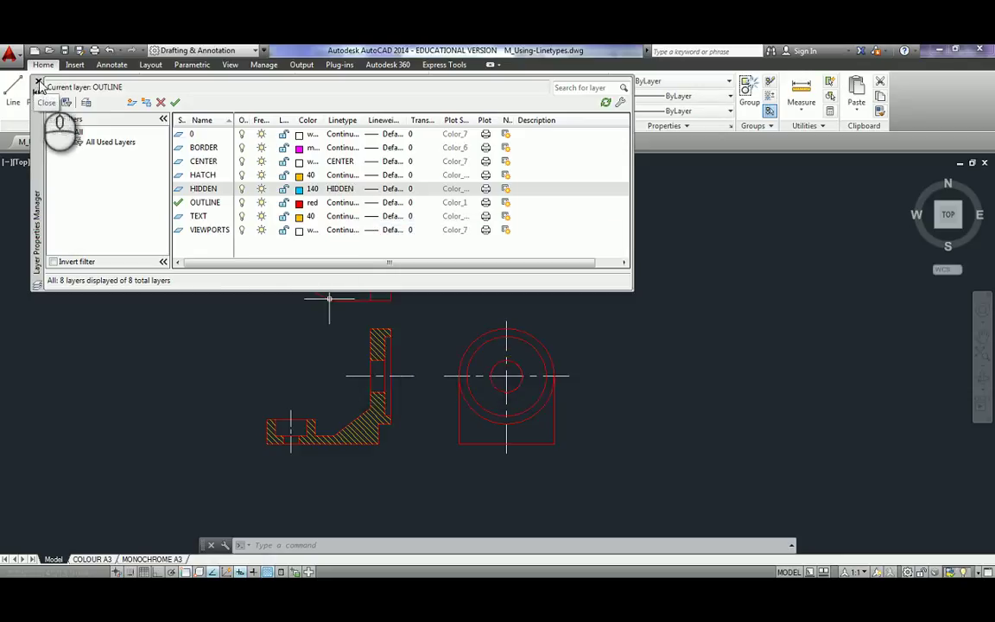
left_click(38, 83)
Make CENTER the current layer and draw a vertical centre line through the concentric circles of the plan view, extending beyond the outline on both sides
scroll(355, 366, "down", 3)
scroll(374, 373, "up", 3)
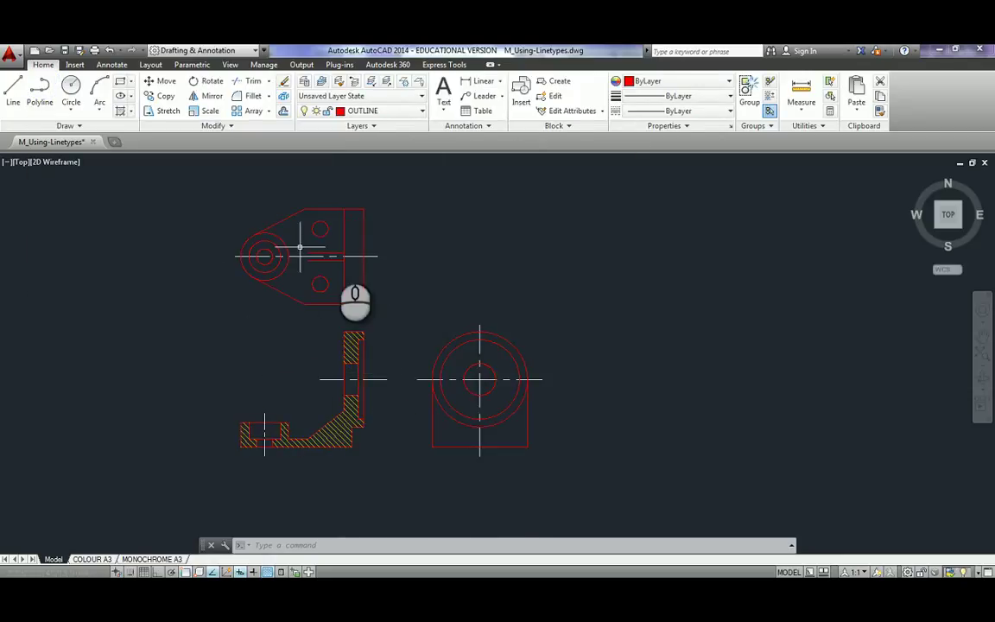
scroll(271, 318, "up", 2)
mouse_move(271, 315)
middle_mouse_down()
mouse_move(393, 402)
mouse_move(376, 437)
middle_mouse_up()
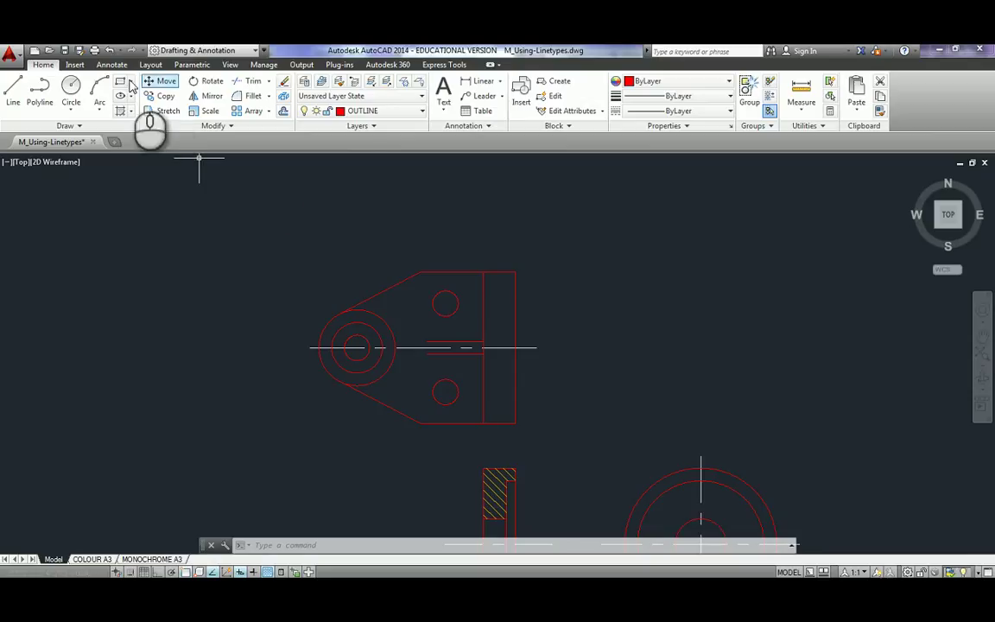
left_click(369, 113)
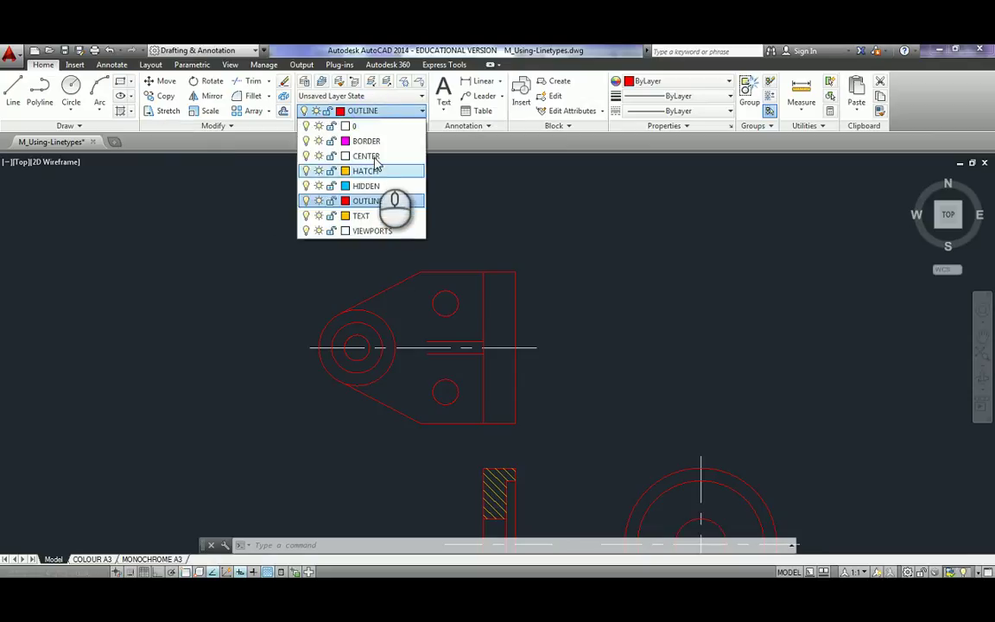
left_click(363, 156)
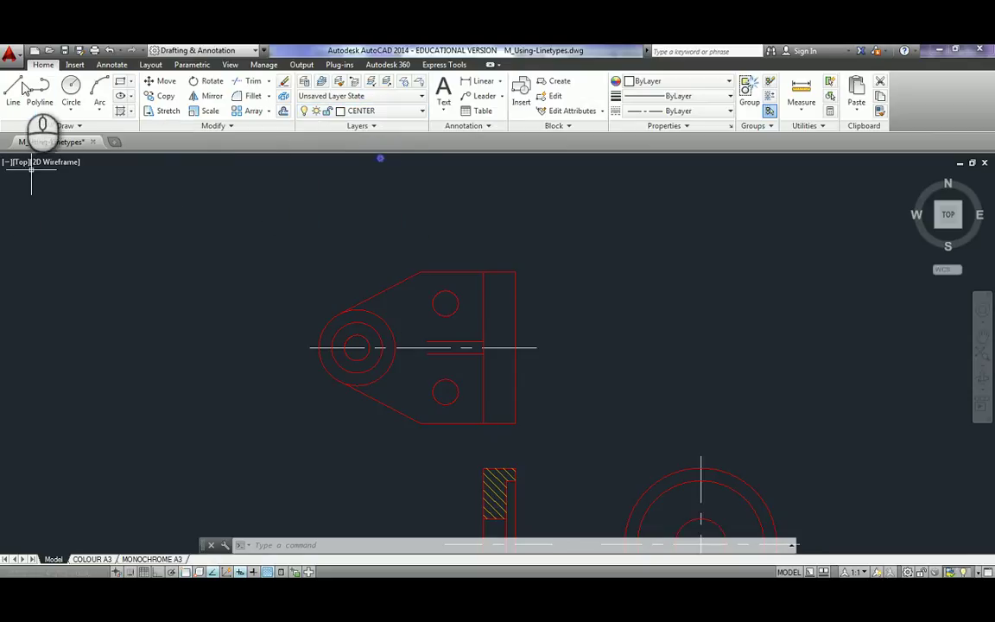
left_click(13, 91)
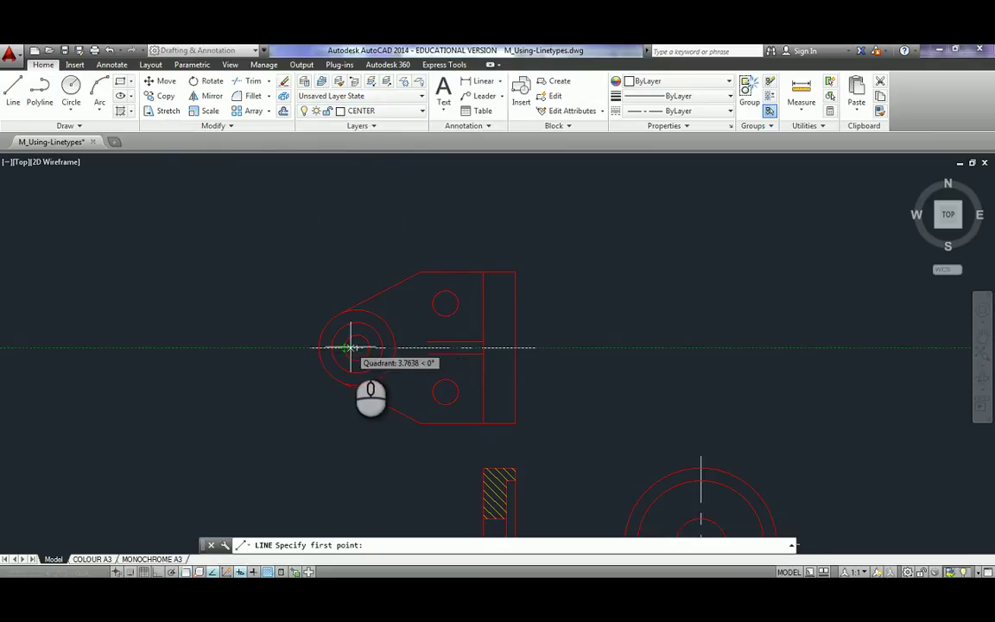
left_click(358, 261)
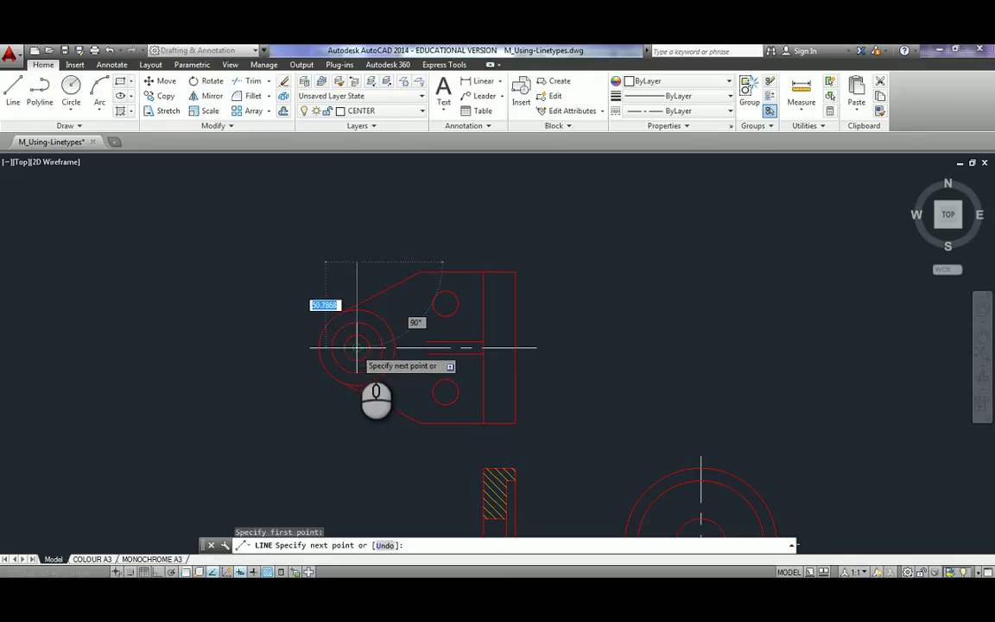
left_click(357, 429)
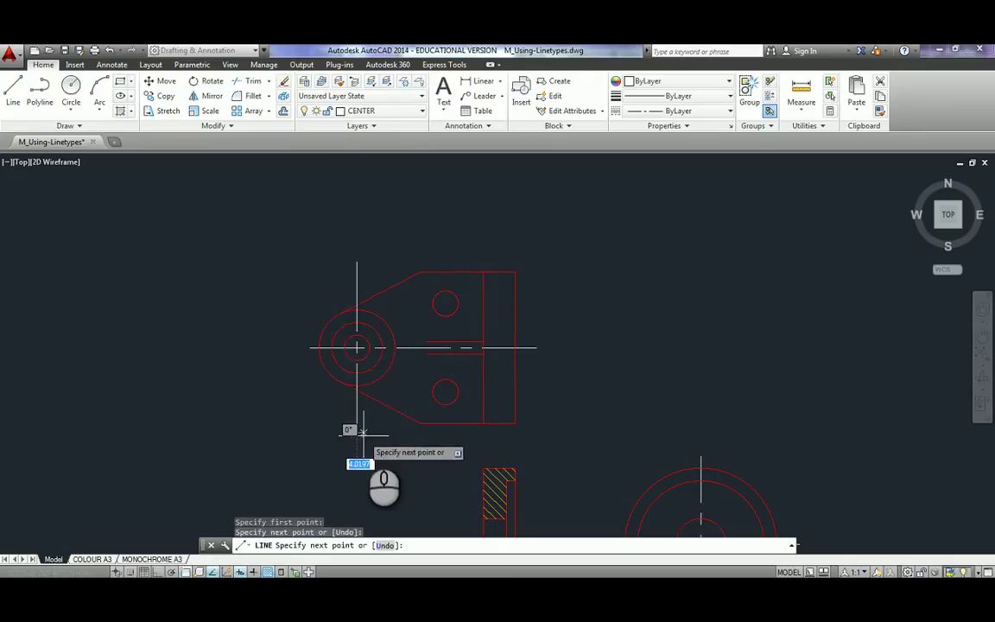
key("Escape")
Review which running object snap modes are enabled in the drafting settings
middle_click_drag(821, 413, 679, 259)
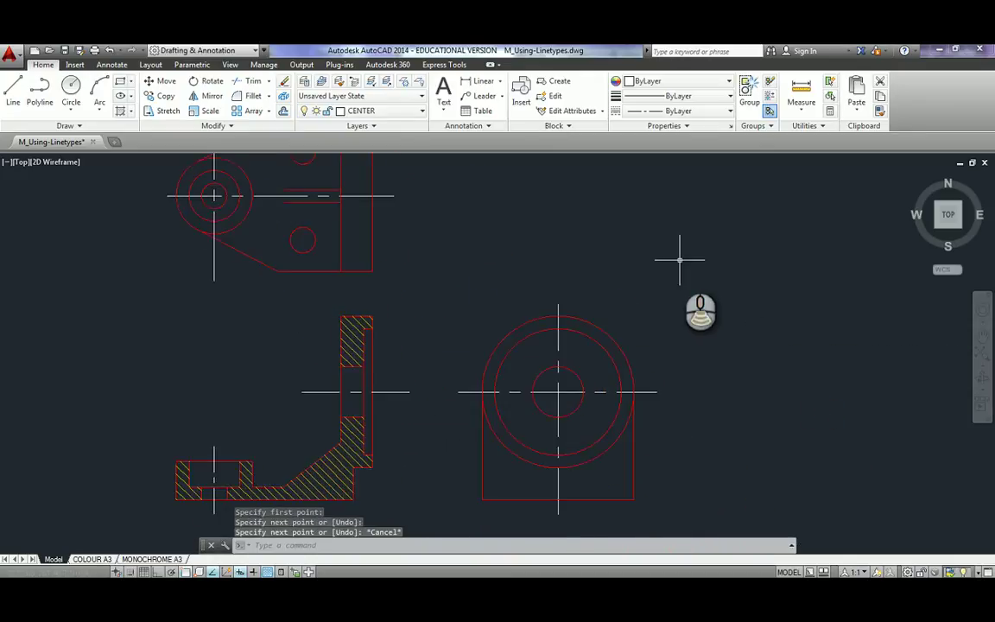
scroll(679, 260, "down", 2)
middle_click_drag(603, 324, 539, 357)
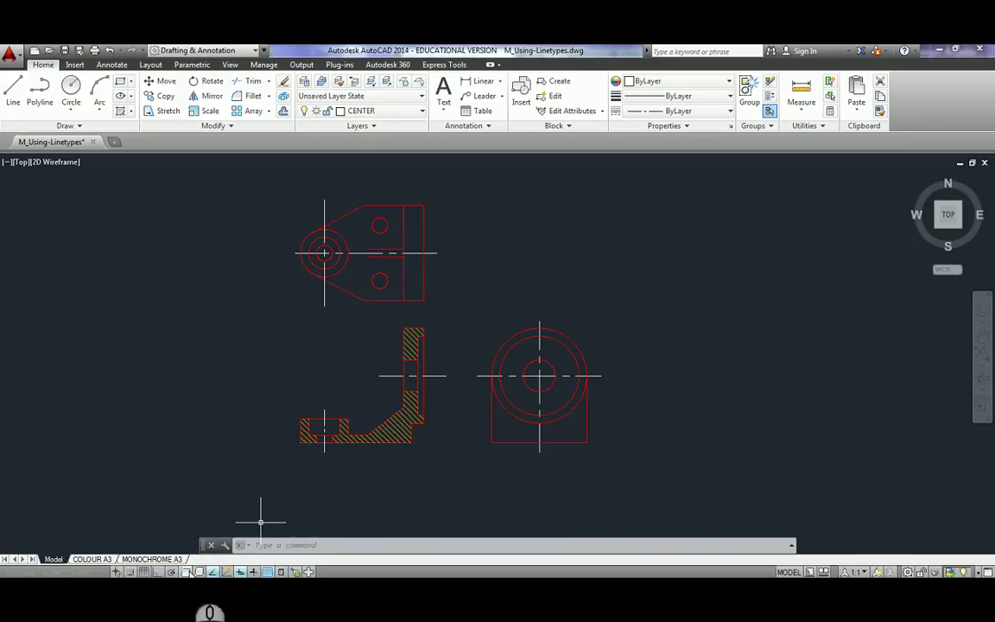
right_click(187, 571)
left_click(198, 549)
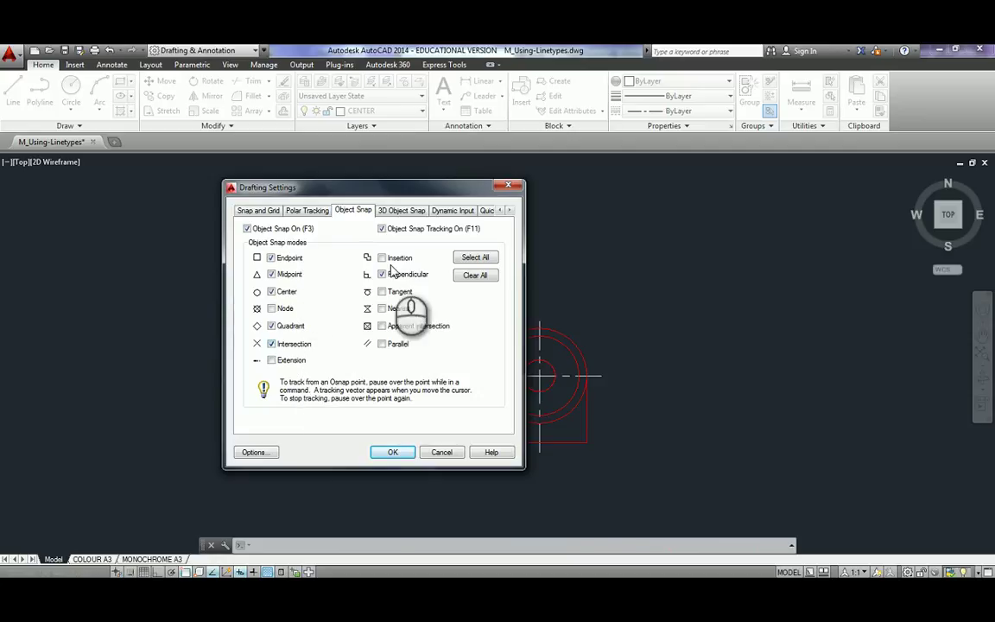
left_click(389, 453)
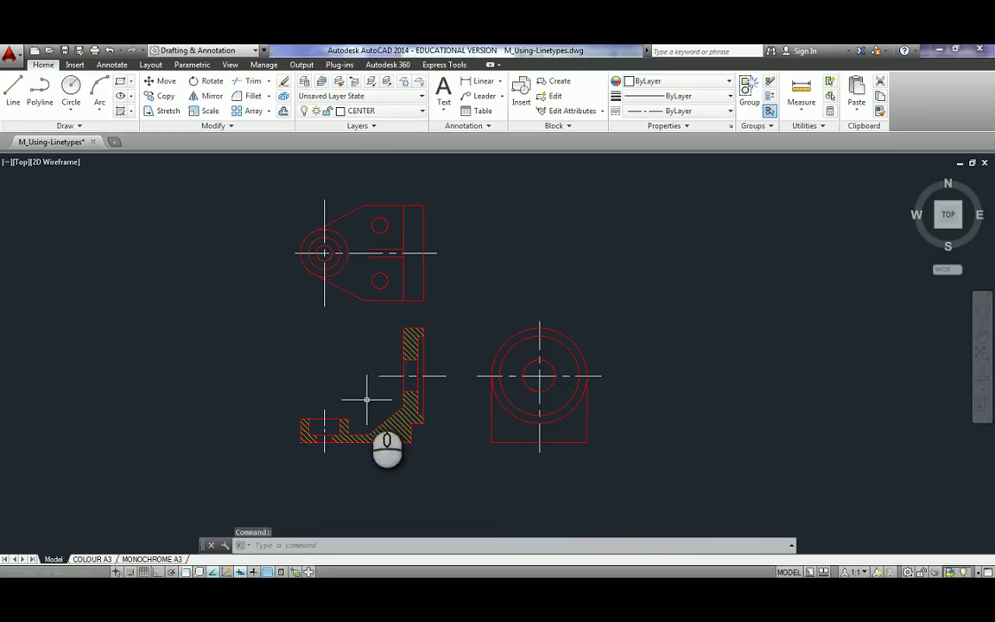
Draw a vertical line about 22 units long from the section's sloped edge perpendicular to its base, aligned with the lower small hole's right quadrant
left_click(15, 100)
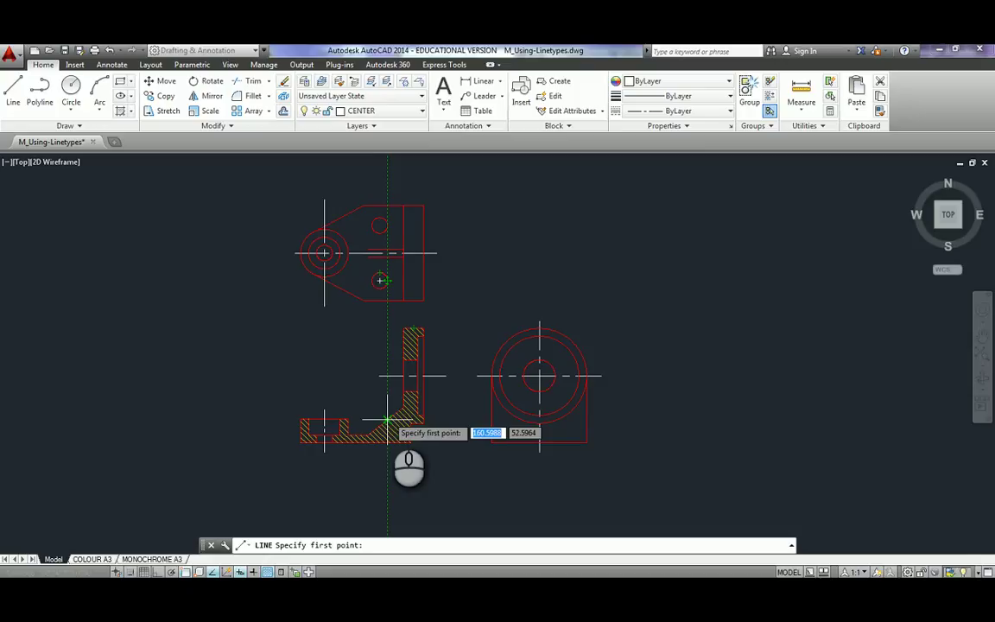
left_click(387, 417)
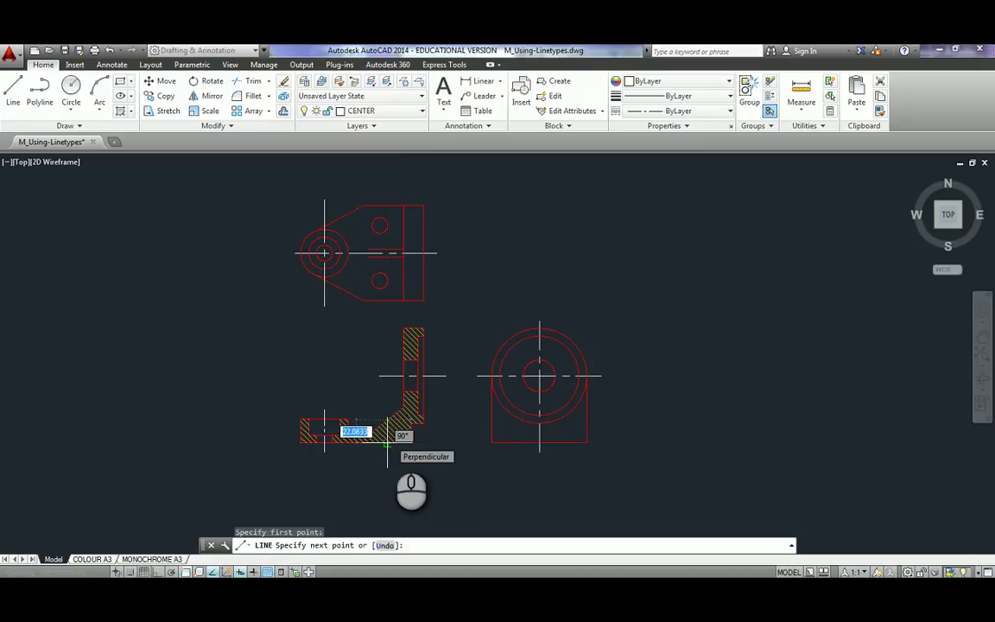
left_click(388, 442)
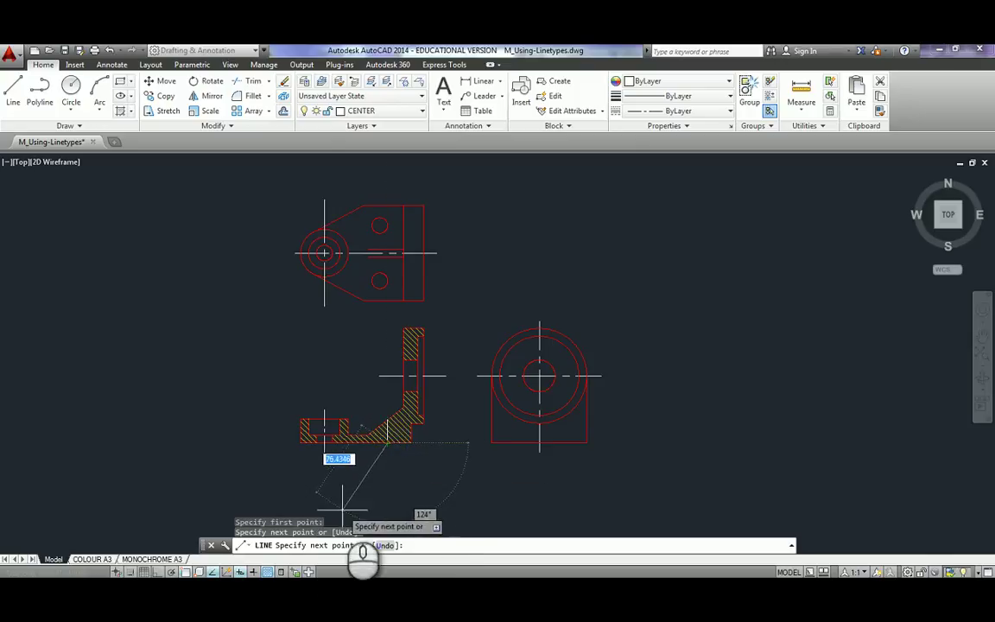
key("Escape")
Erase the short vertical line between the sloped edge and the base of the hatched section
scroll(377, 455, "up", 4)
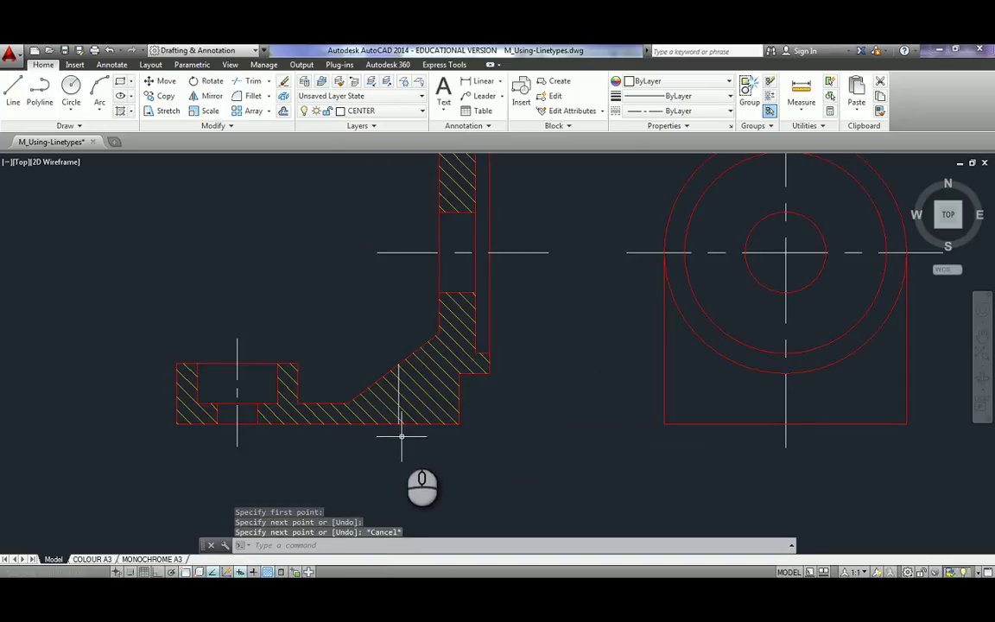
left_click(398, 409)
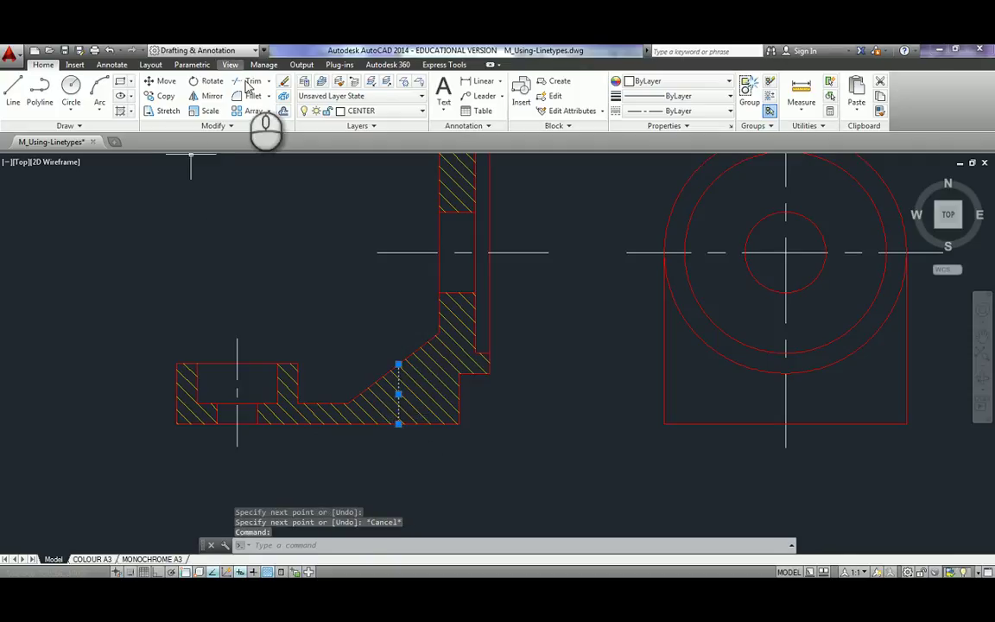
left_click(284, 81)
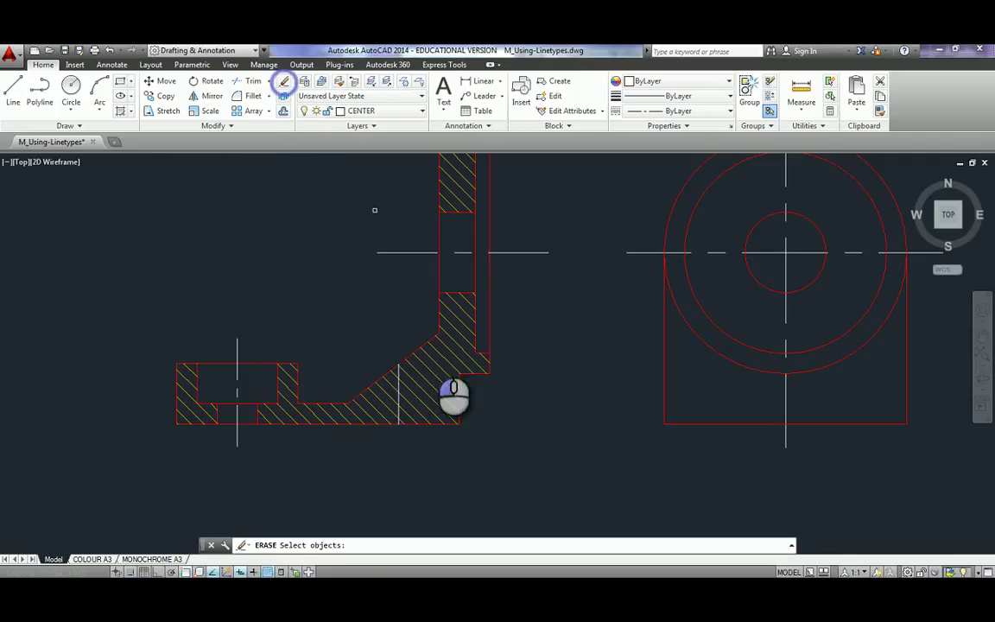
left_click(398, 412)
right_click(412, 393)
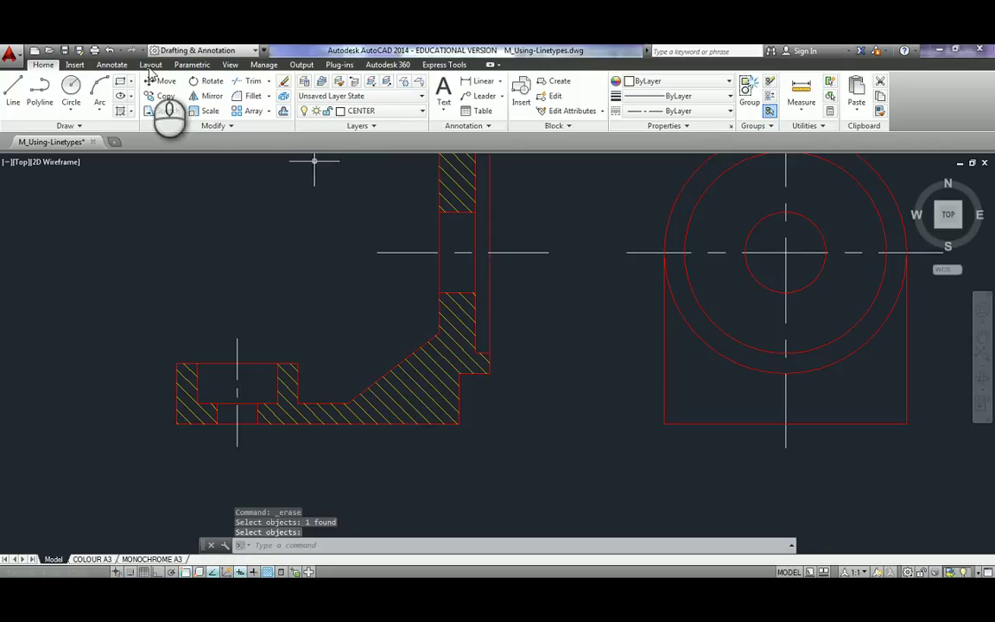
Make HIDDEN the current layer and draw a vertical line from the section's sloped edge to its base, aligned with the lower small hole's right quadrant
scroll(274, 277, "down", 3)
mouse_move(280, 294)
middle_mouse_down()
mouse_move(335, 412)
mouse_move(345, 393)
middle_mouse_up()
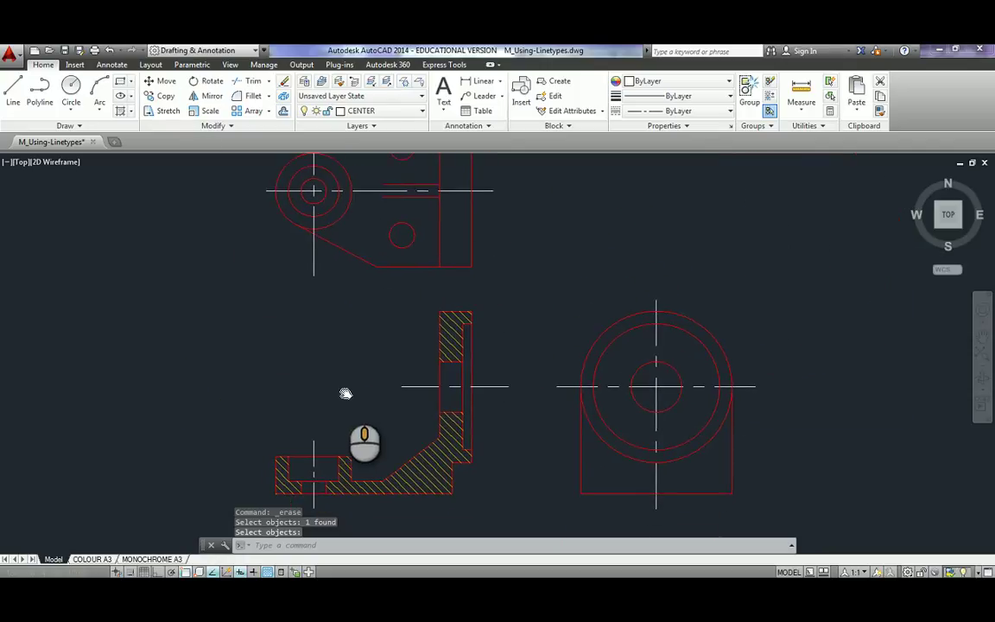
left_click(389, 115)
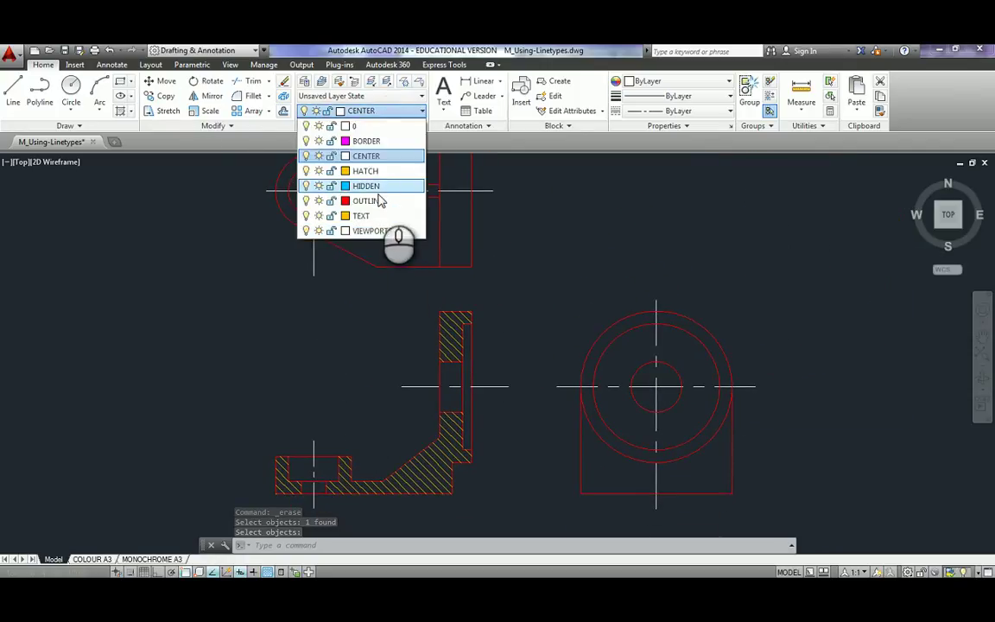
left_click(395, 186)
left_click(13, 89)
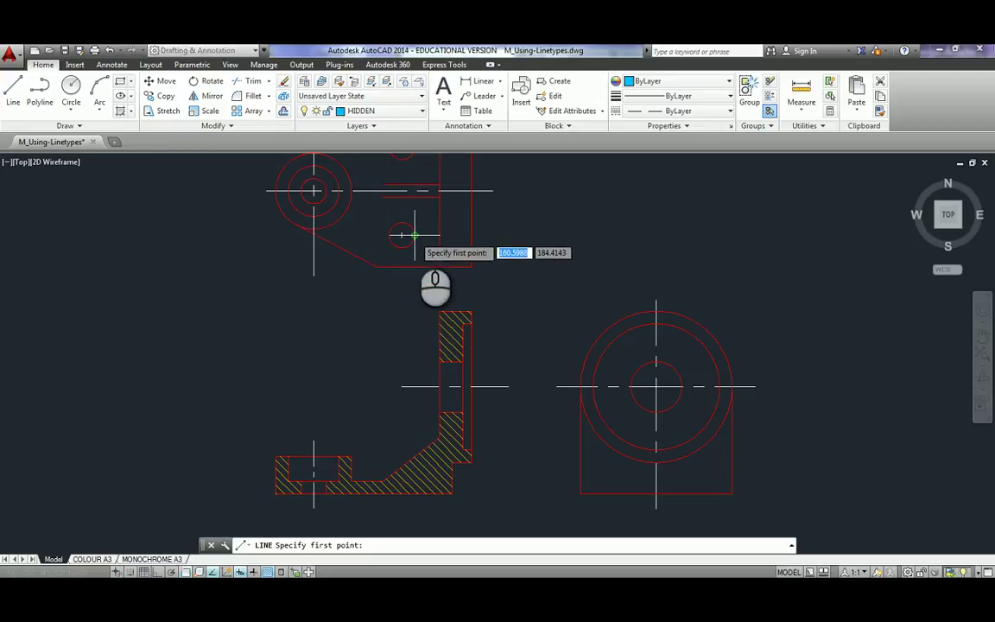
left_click(416, 457)
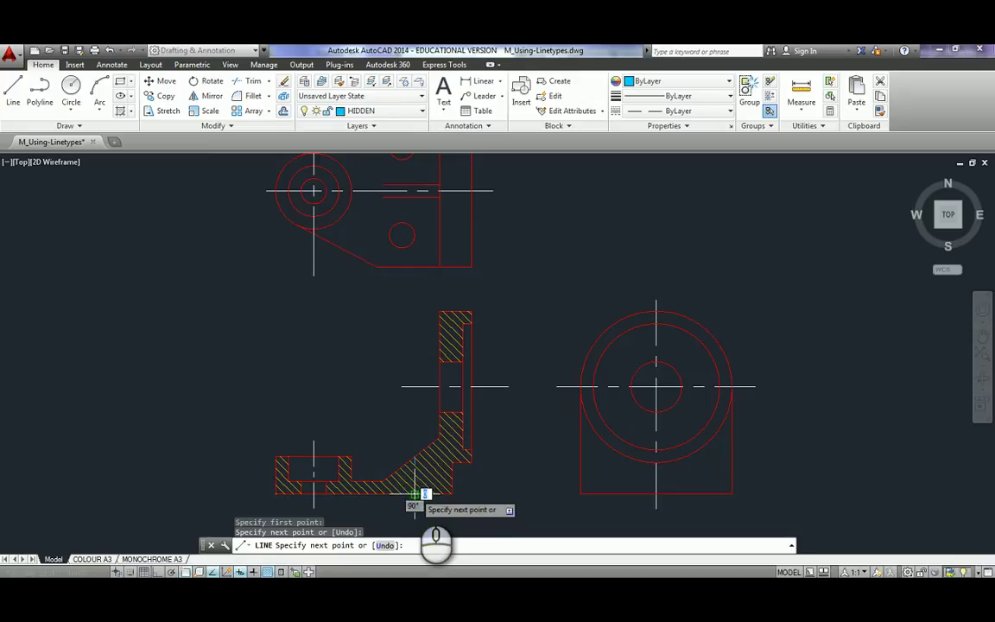
left_click(415, 493)
key("Return")
key("Return")
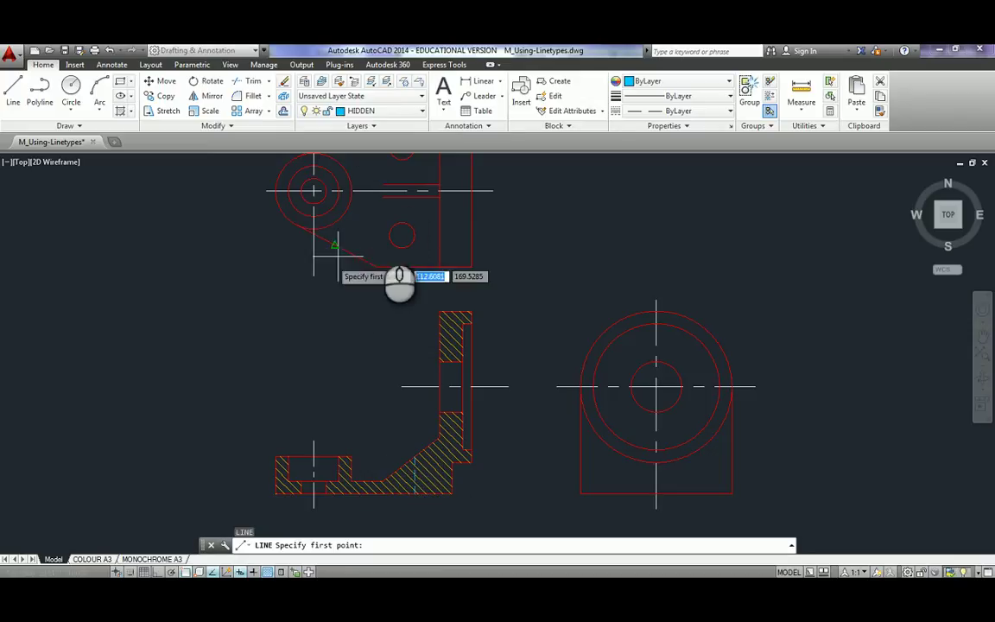
left_click(401, 235)
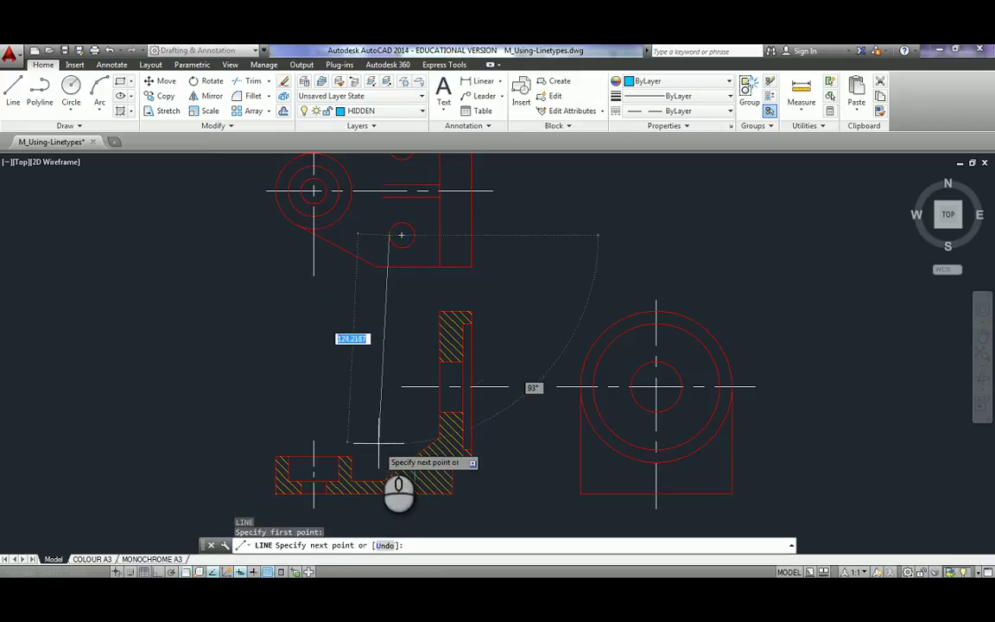
key("Escape")
Draw a second vertical line from the section's sloped edge to its base, aligned with the lower small hole's left quadrant
left_click(12, 91)
mouse_move(389, 234)
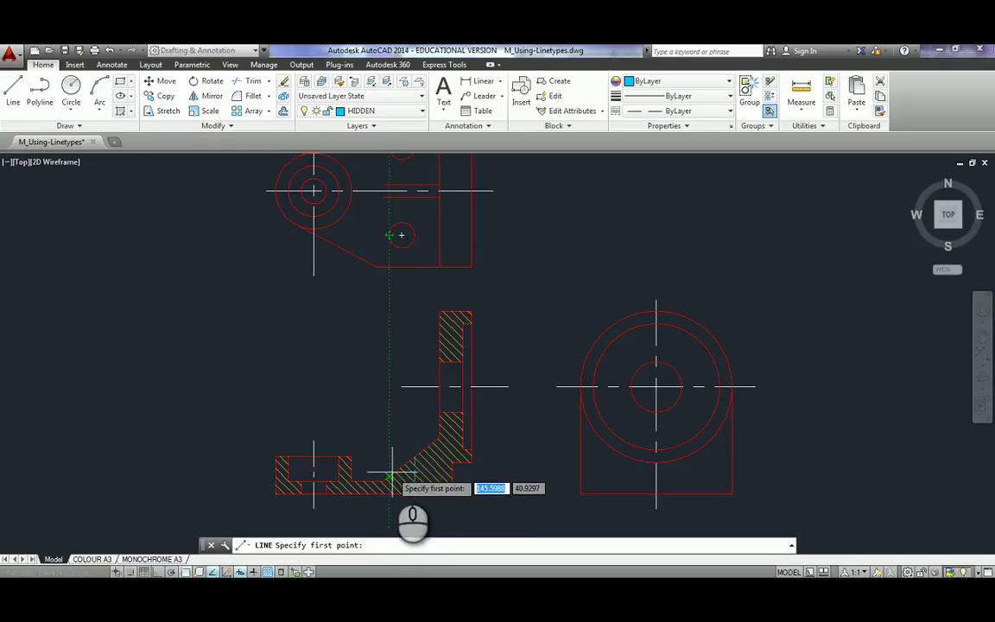
left_click(391, 475)
left_click(388, 483)
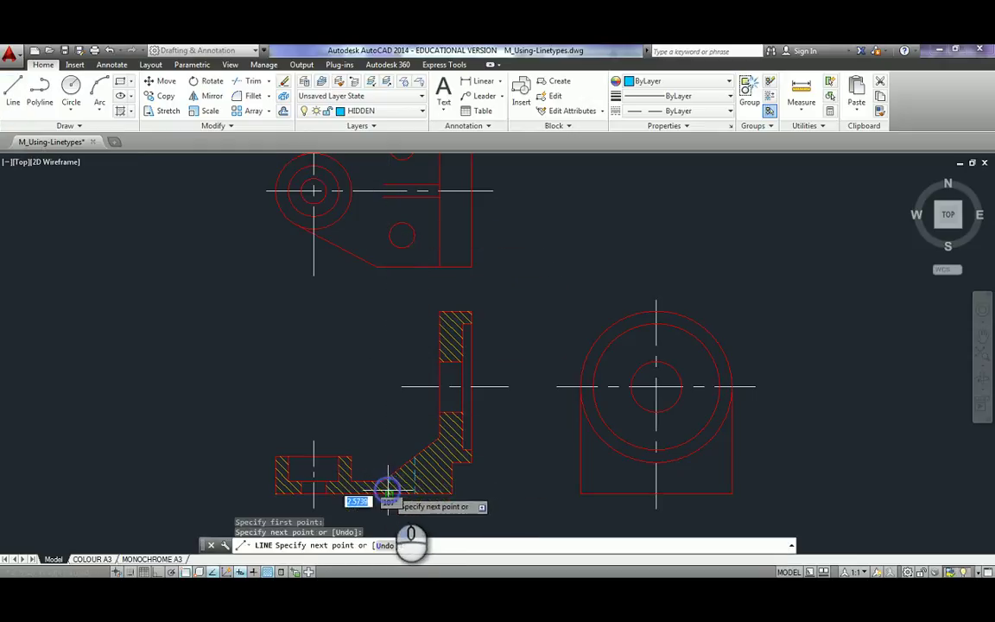
key("Escape")
Draw a horizontal line on the HIDDEN layer across the end view, just above its base, from one side edge to the other
left_click(13, 97)
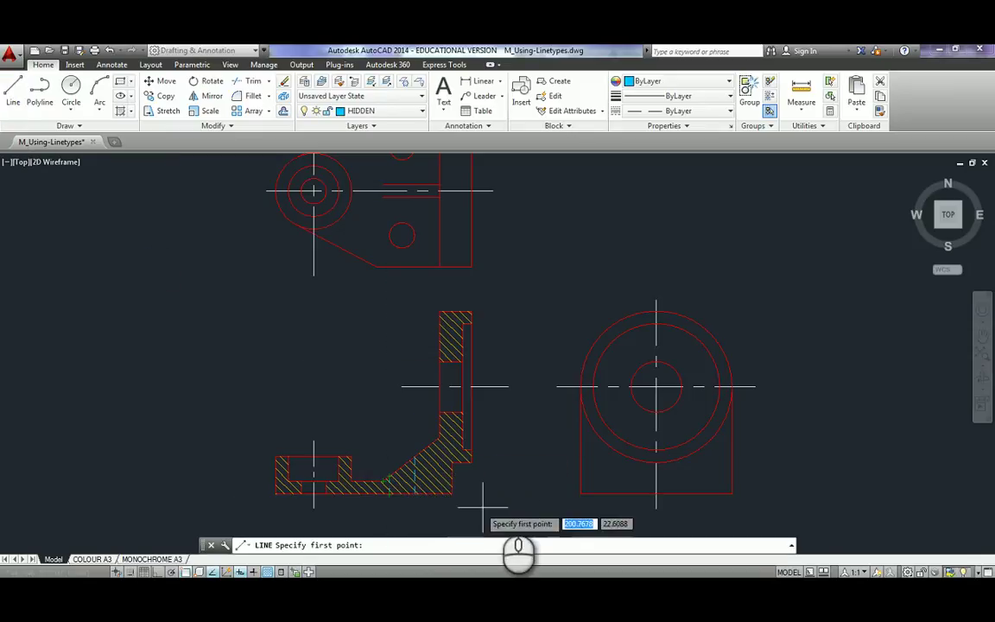
left_click(580, 475)
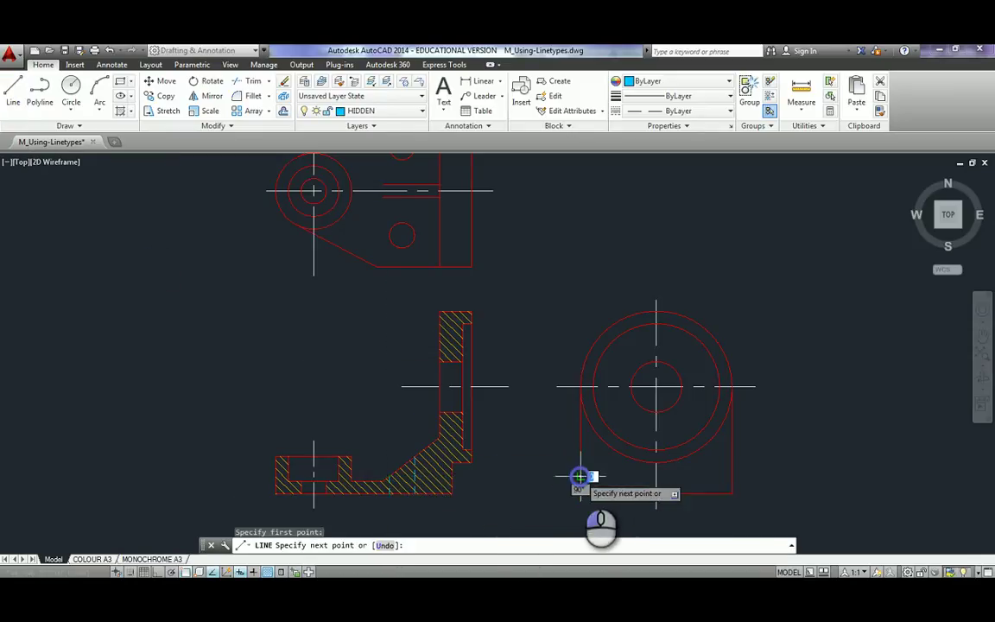
left_click(731, 475)
key("Escape")
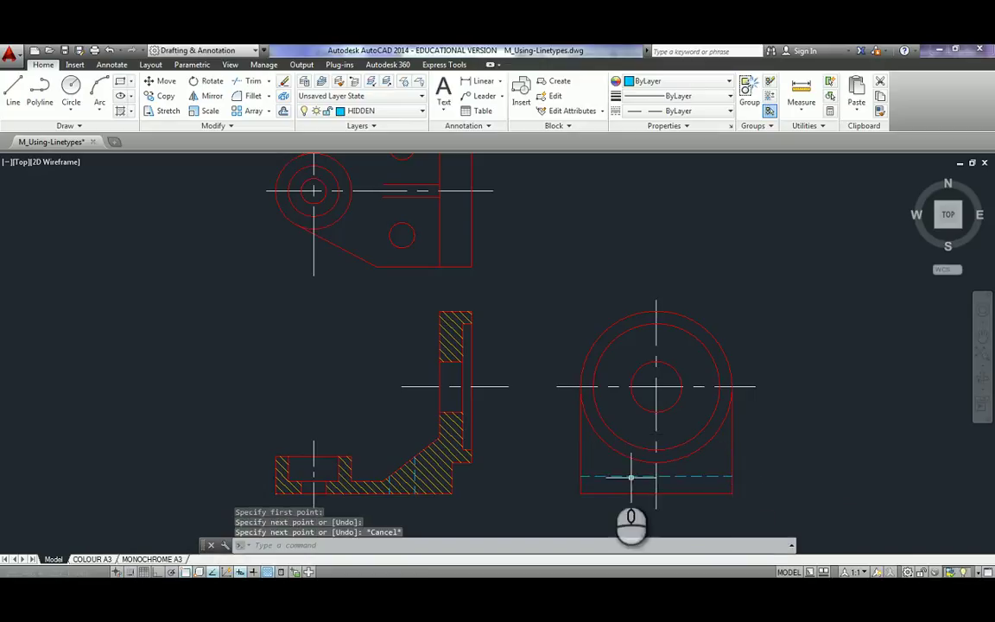
Draw a horizontal line joining the section's two vertical hidden lines, level with the upper edge of the thin base plate
middle_click_drag(520, 463, 579, 402)
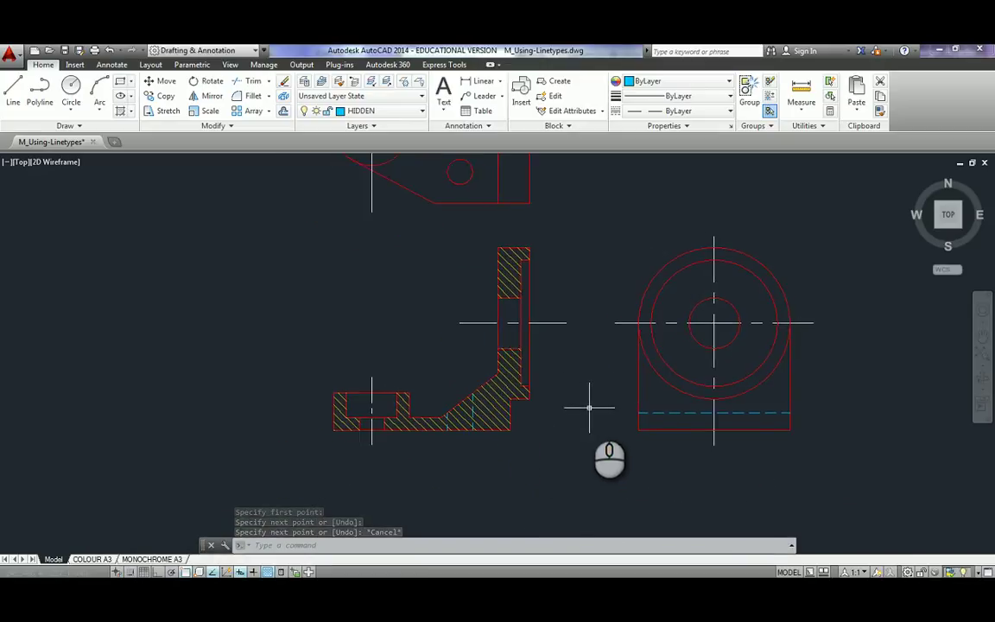
scroll(466, 417, "up", 8)
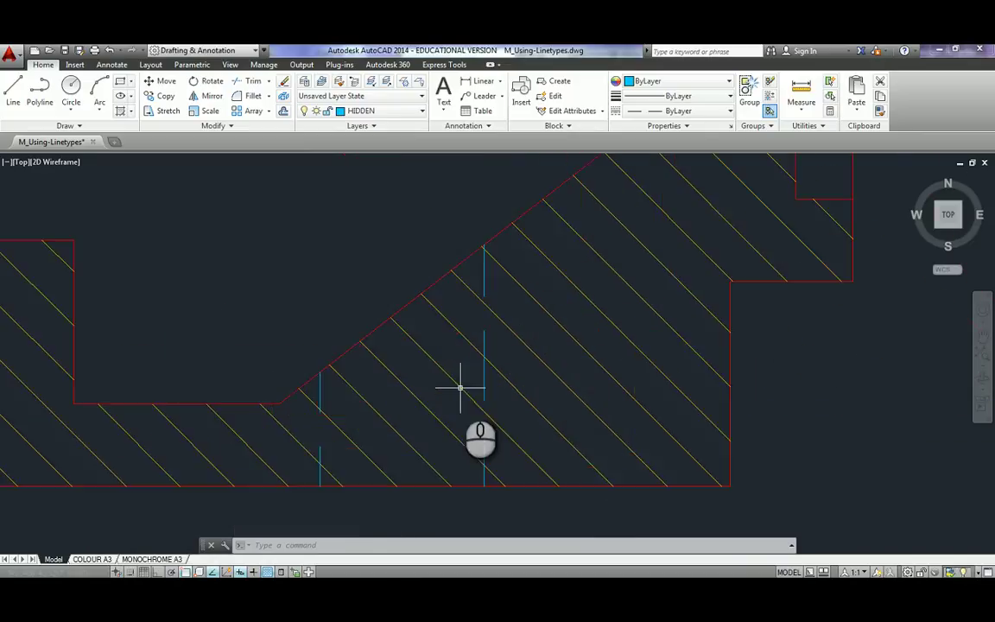
left_click(13, 90)
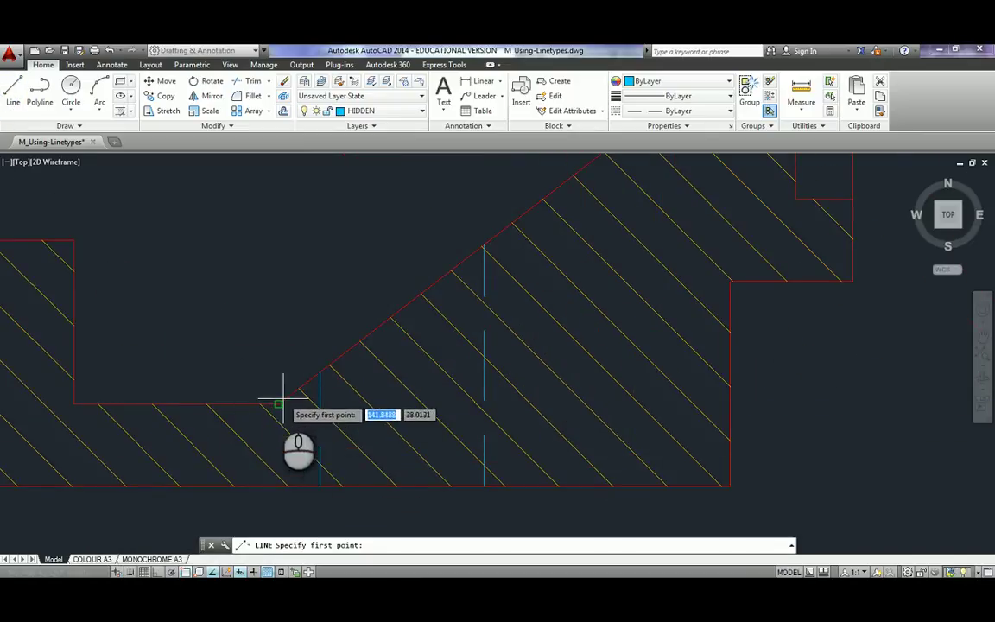
left_click(316, 404)
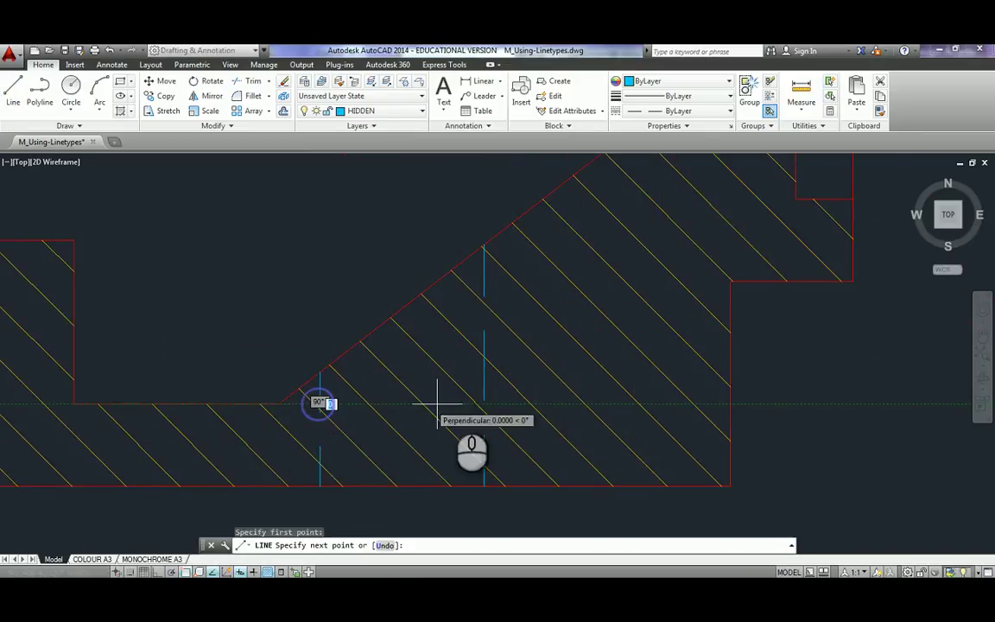
left_click(483, 403)
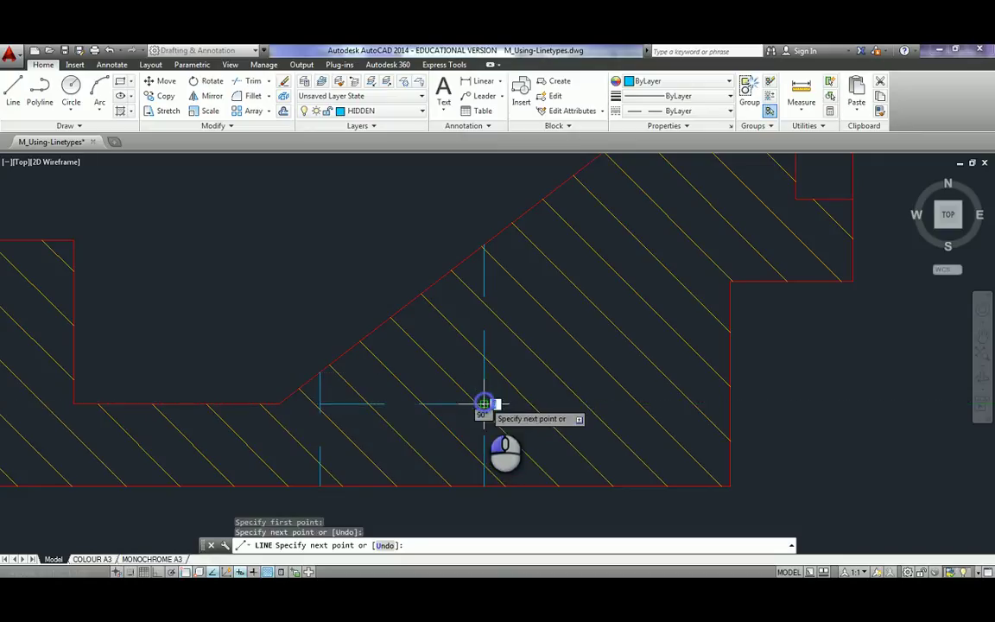
key("Escape")
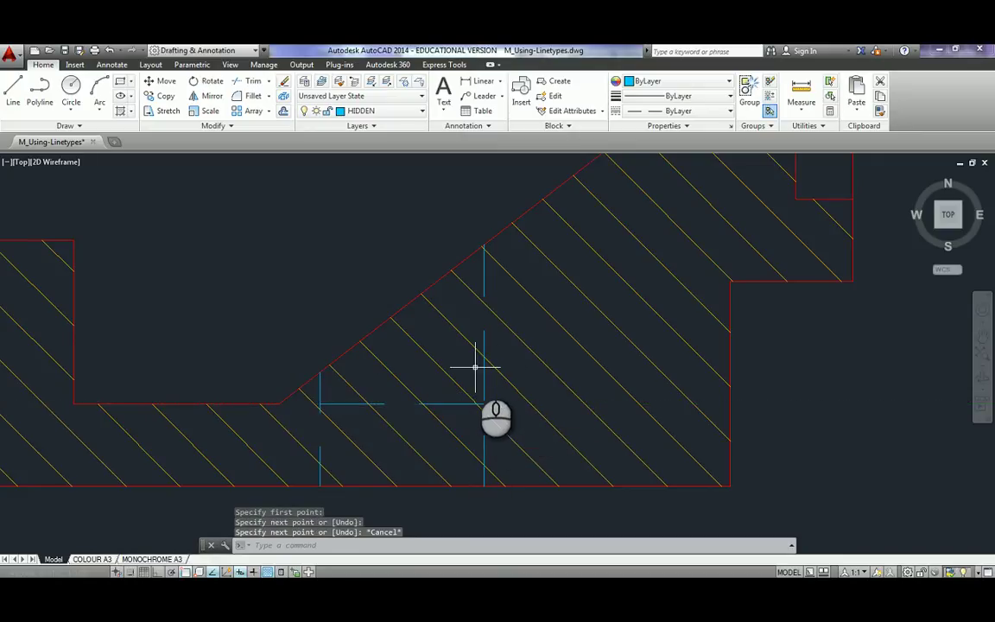
Shorten both vertical hidden lines in the section so their upper ends meet the horizontal hidden line
left_click(484, 244)
left_click(483, 403)
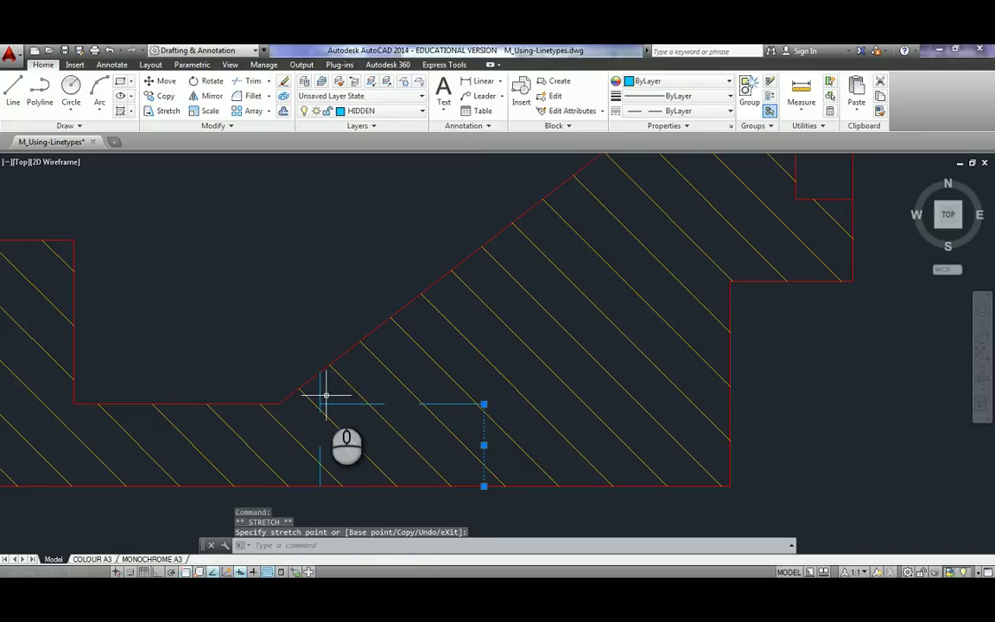
left_click(320, 399)
left_click(320, 403)
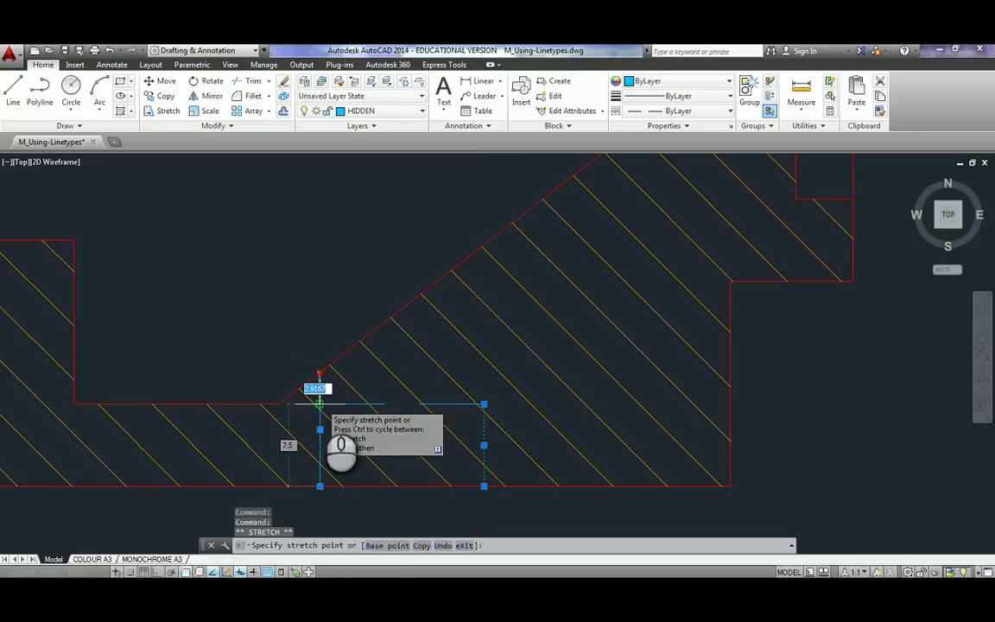
key("Escape")
Copy the counterbored boss outline from the section view, placing its base centre where the end view's centre line meets the base
scroll(651, 395, "down", 5)
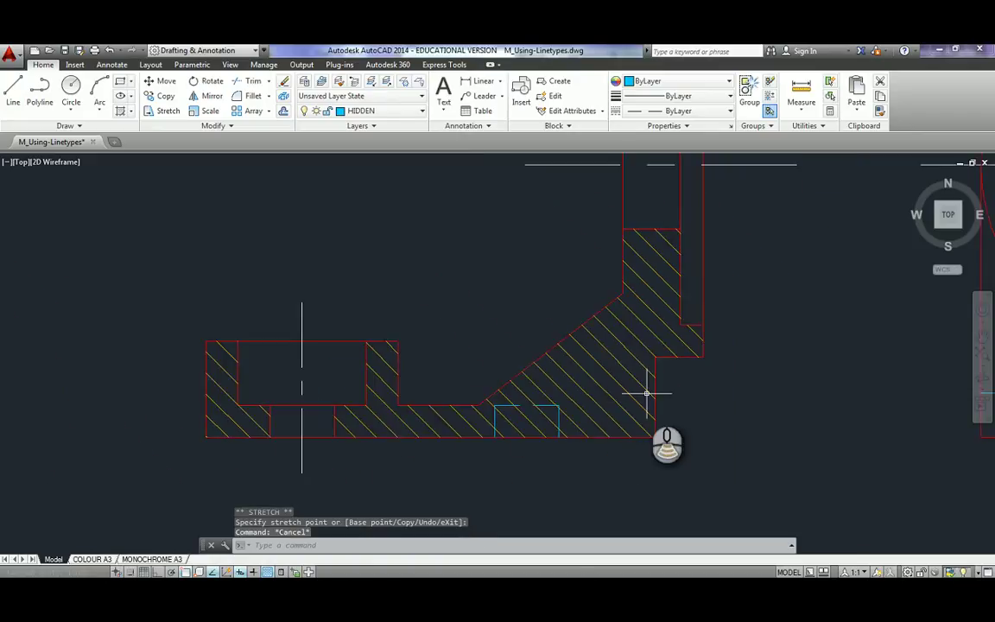
middle_click_drag(702, 391, 444, 400)
scroll(515, 406, "up", 2)
scroll(338, 405, "up", 3)
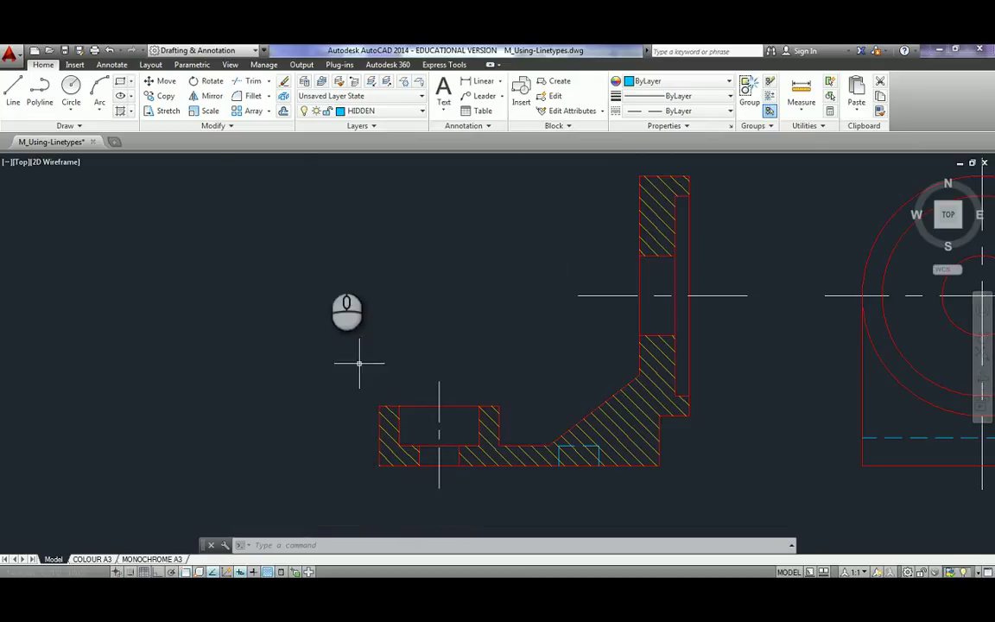
left_click(164, 96)
left_click(343, 354)
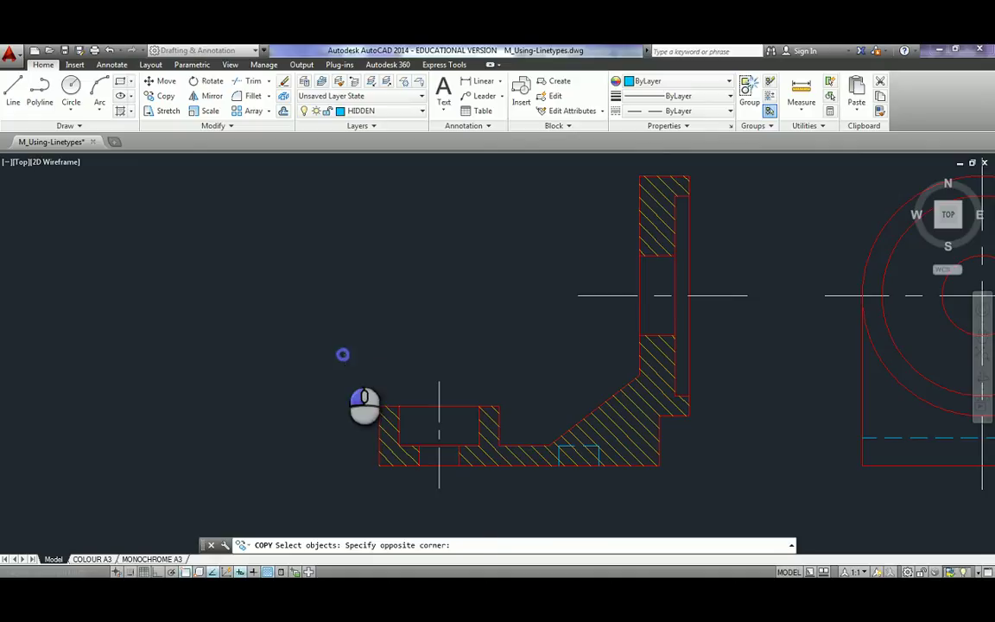
right_click(514, 512)
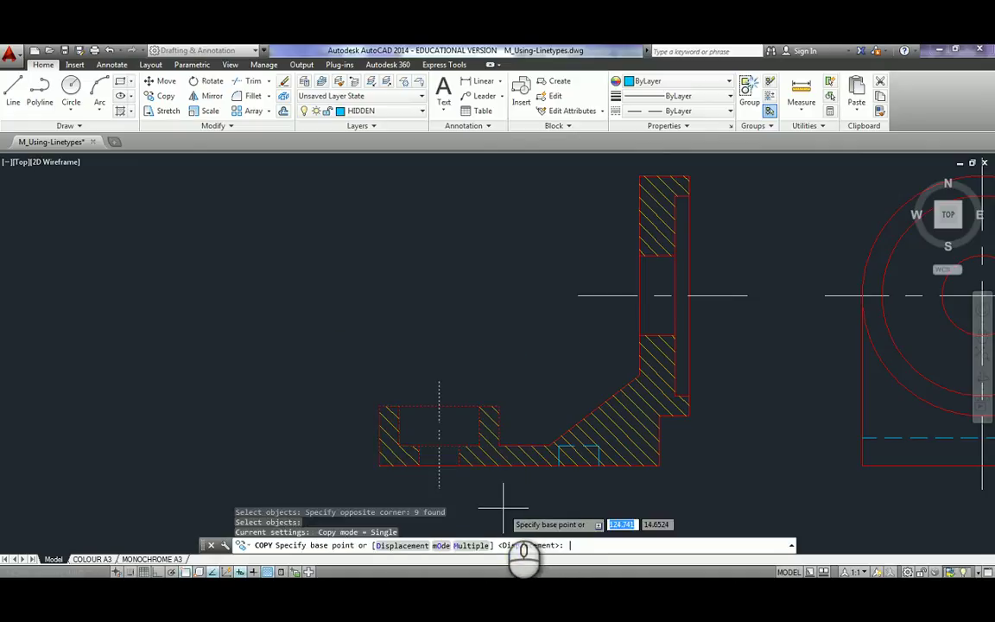
left_click(439, 462)
scroll(821, 411, "up", 3)
middle_click_drag(821, 411, 267, 319)
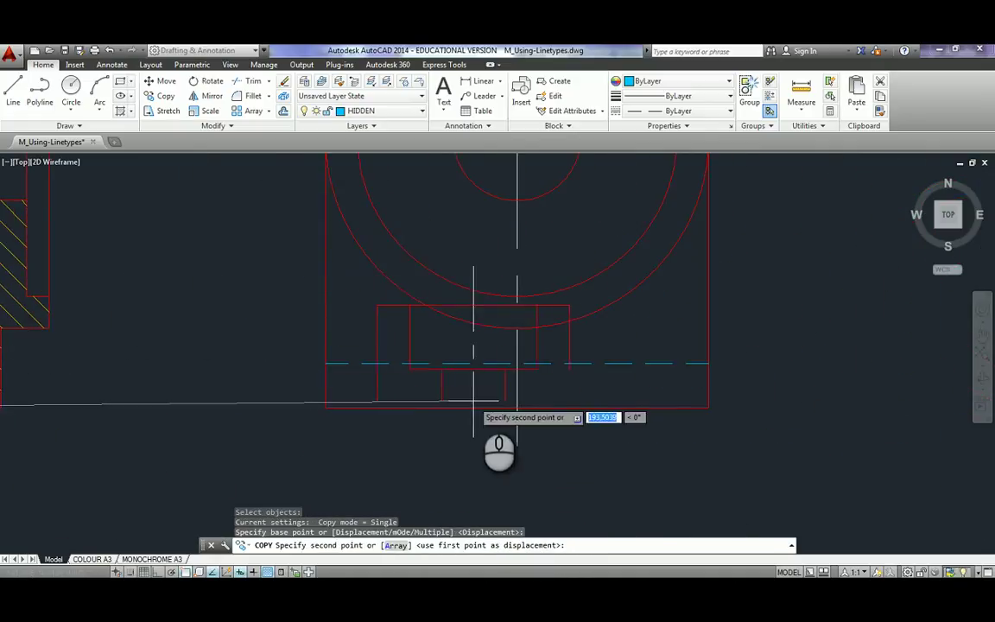
left_click(516, 407)
Stretch the right edge of the copied boss down to the base line of the end view
left_click(613, 364)
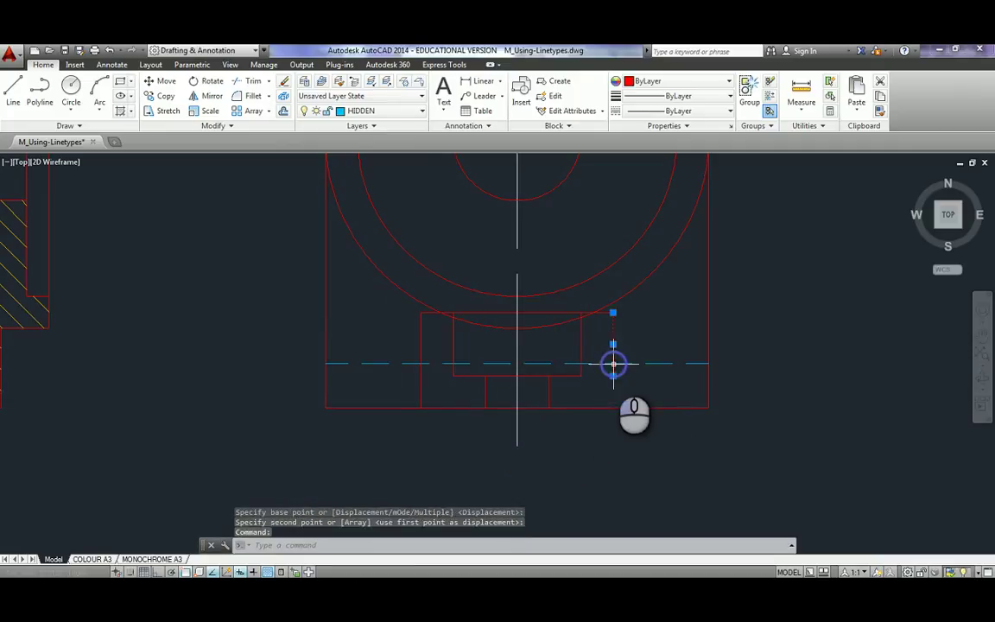
left_click(612, 407)
key("Escape")
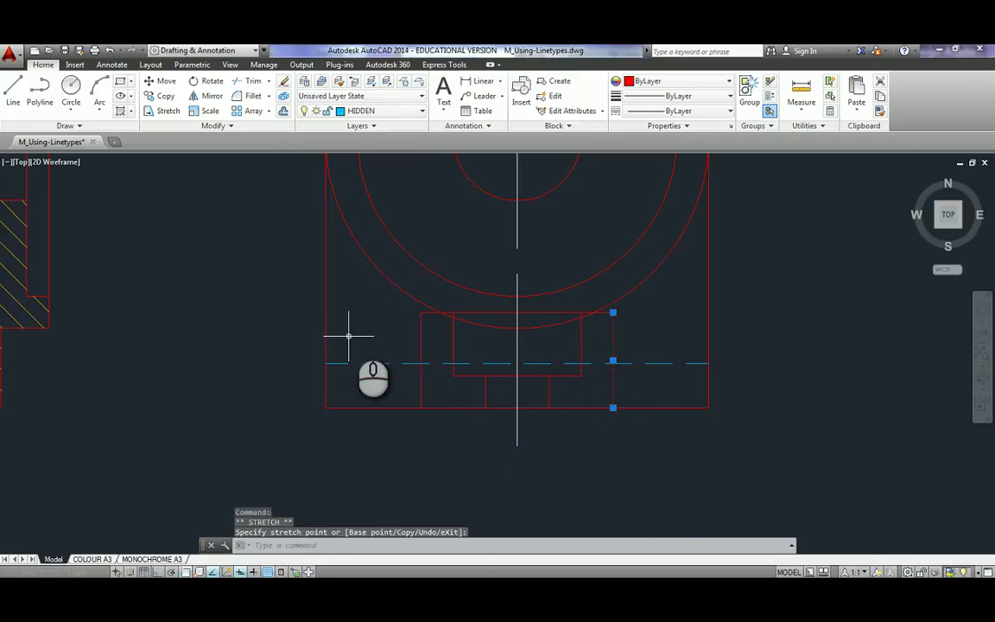
Move the eight copied boss lines to the HIDDEN layer through their properties, then clear the selection and close the properties
left_click(392, 290)
left_click(636, 436)
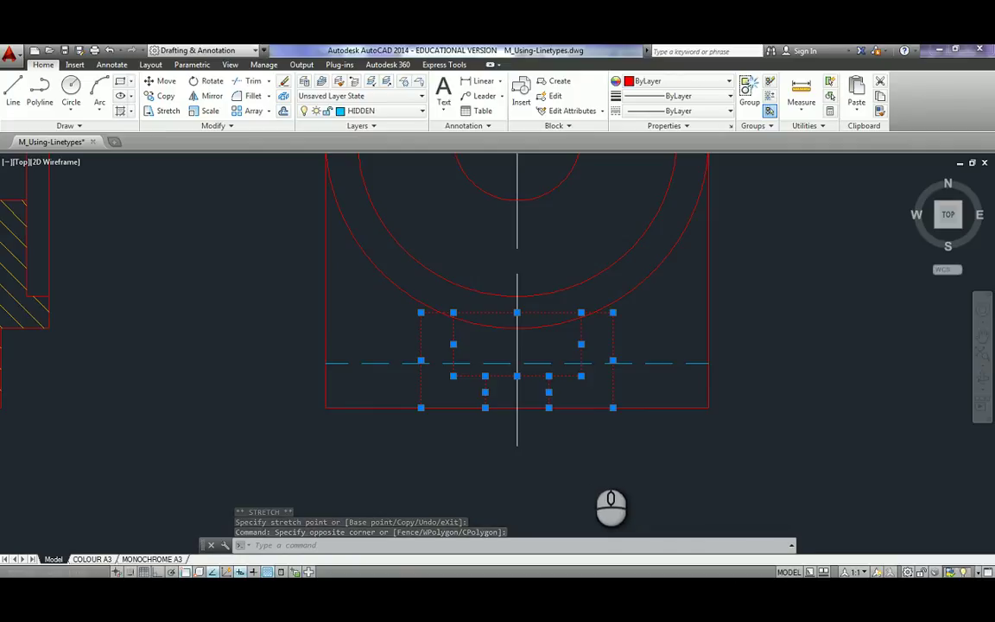
key("ctrl+1")
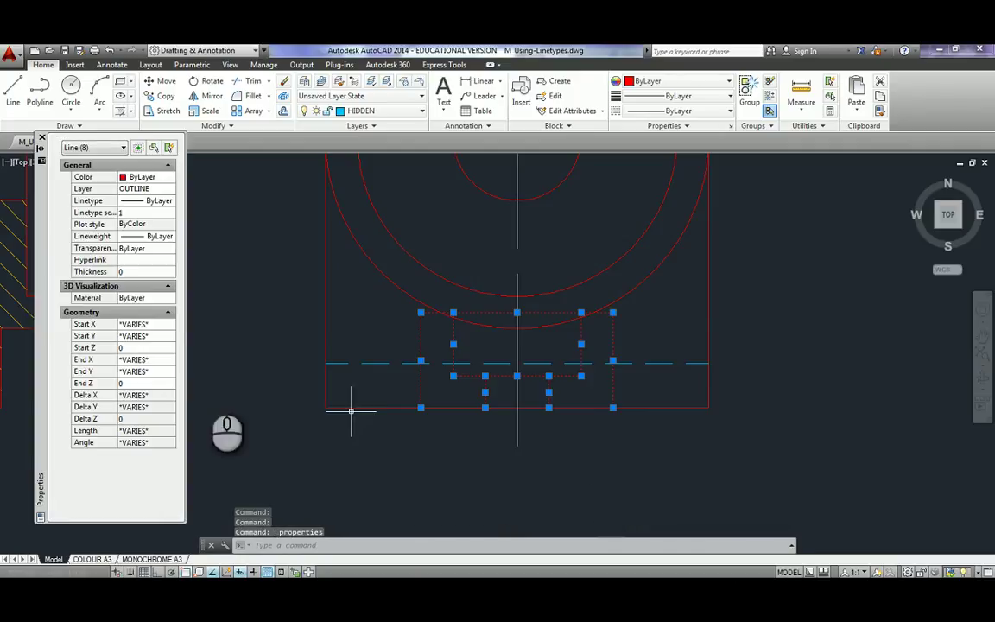
left_click(142, 190)
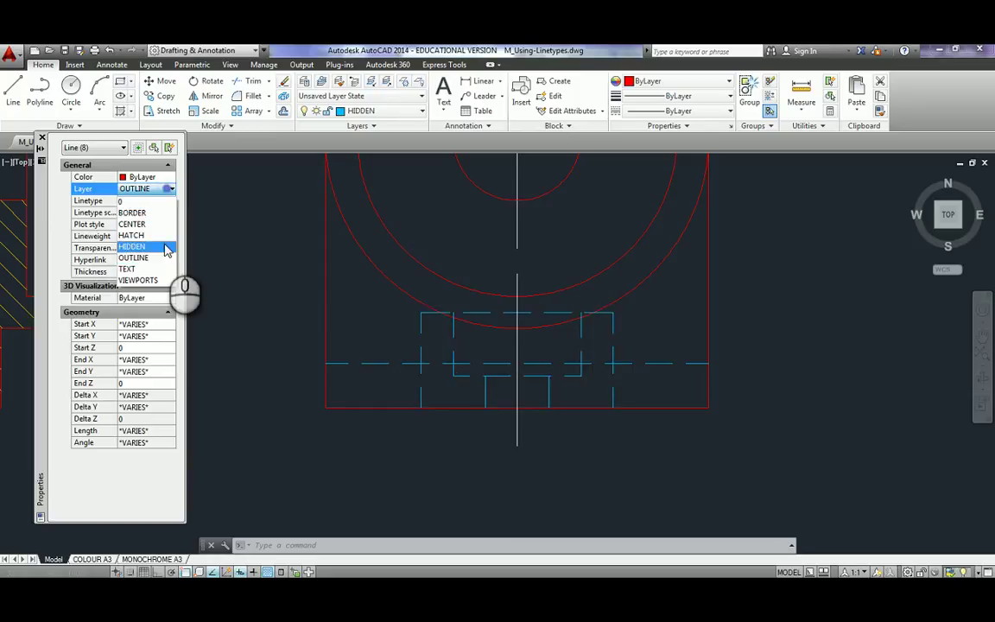
left_click(151, 248)
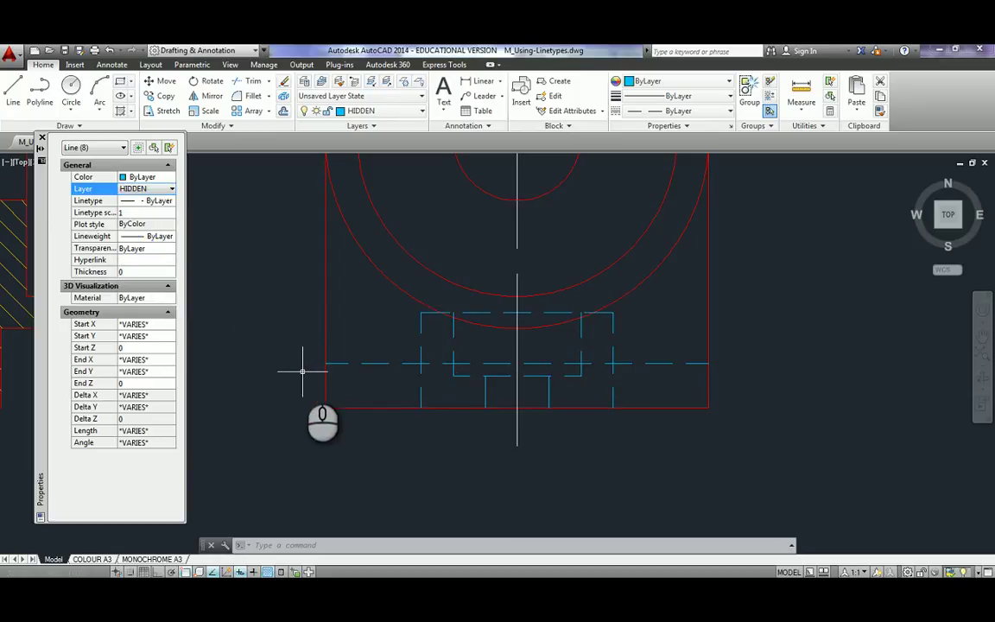
key("Escape")
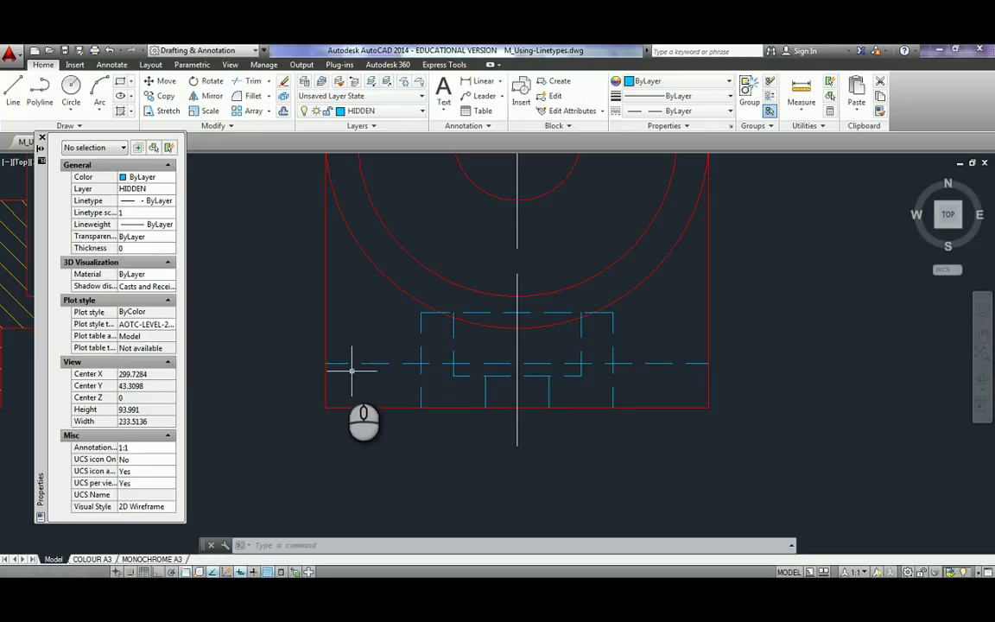
left_click(339, 371)
key("Escape")
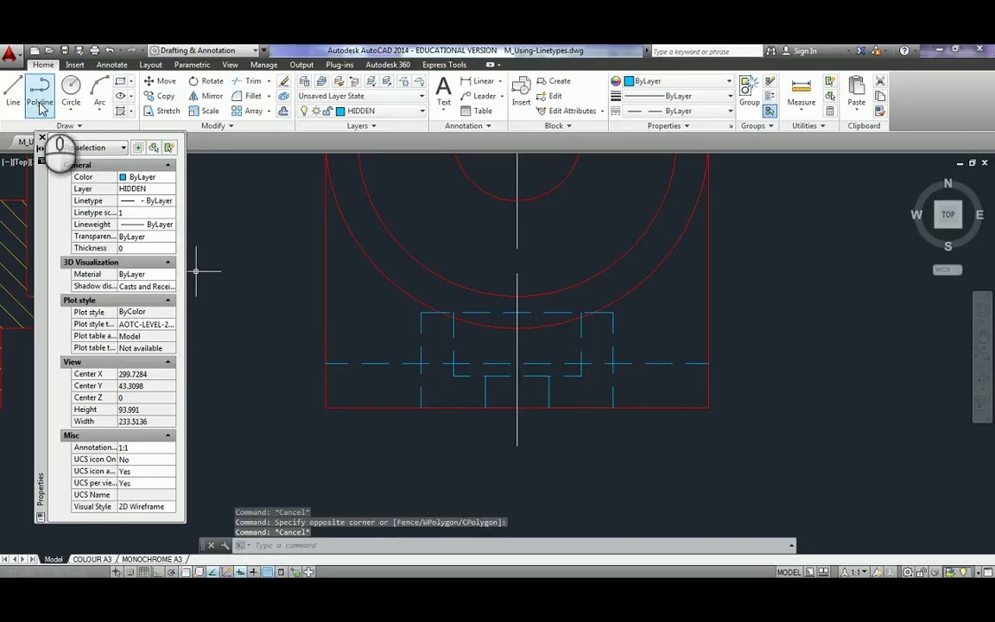
left_click(40, 137)
Draw a horizontal hidden line across the end view, level with the section's hidden recess top, and erase the old hidden line just above it
scroll(182, 277, "down", 2)
scroll(181, 277, "down", 2)
middle_click_drag(214, 291, 300, 337)
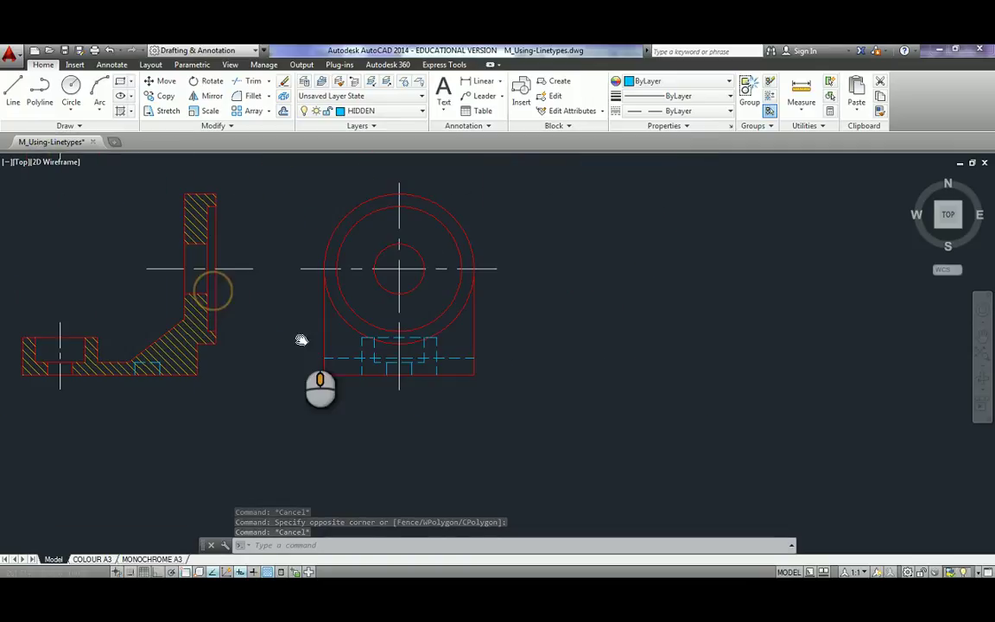
left_click(23, 101)
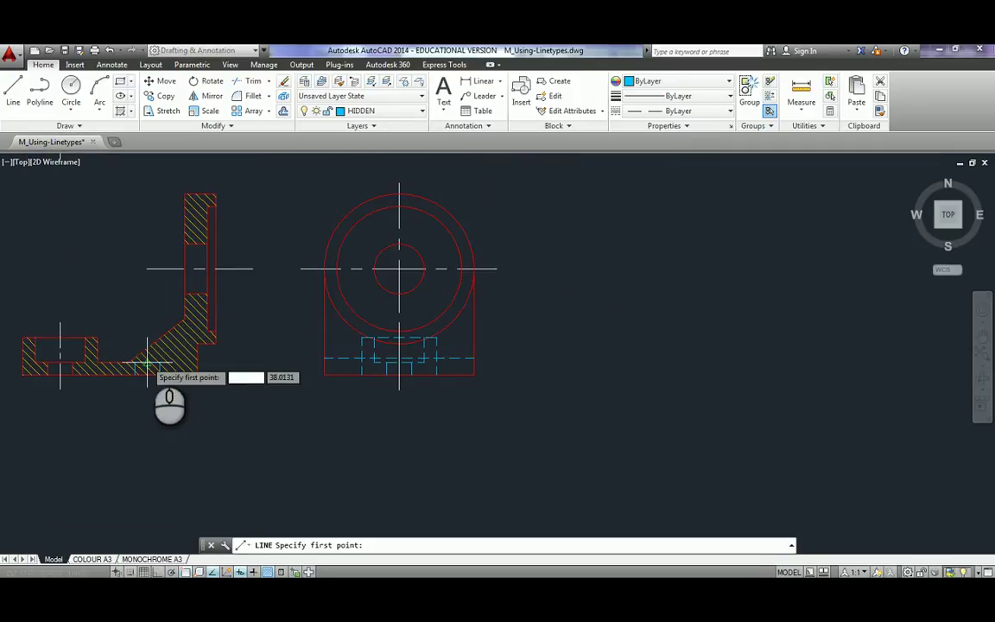
left_click(324, 363)
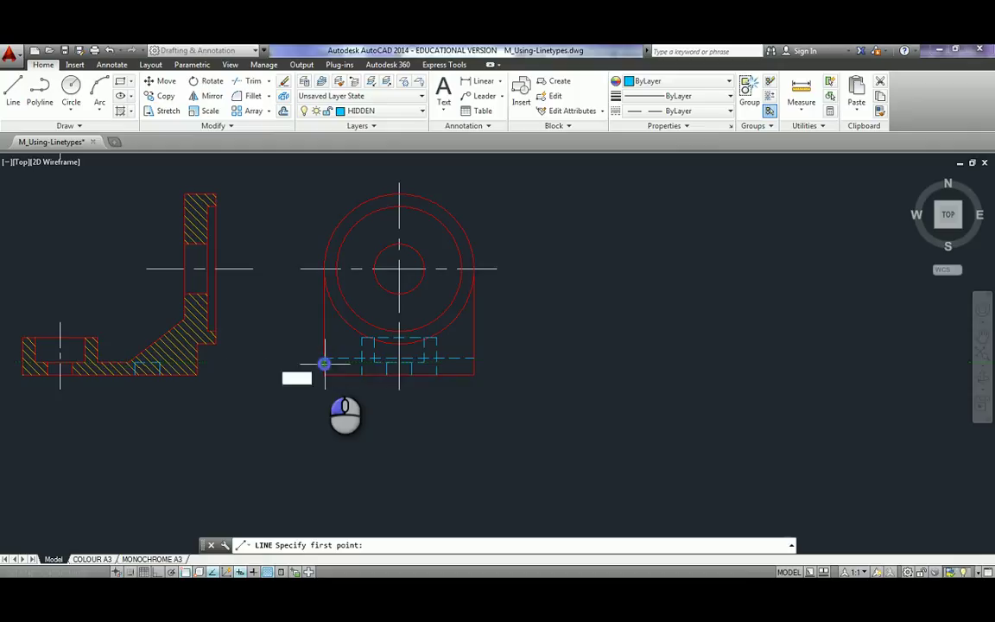
left_click(474, 365)
key("Escape")
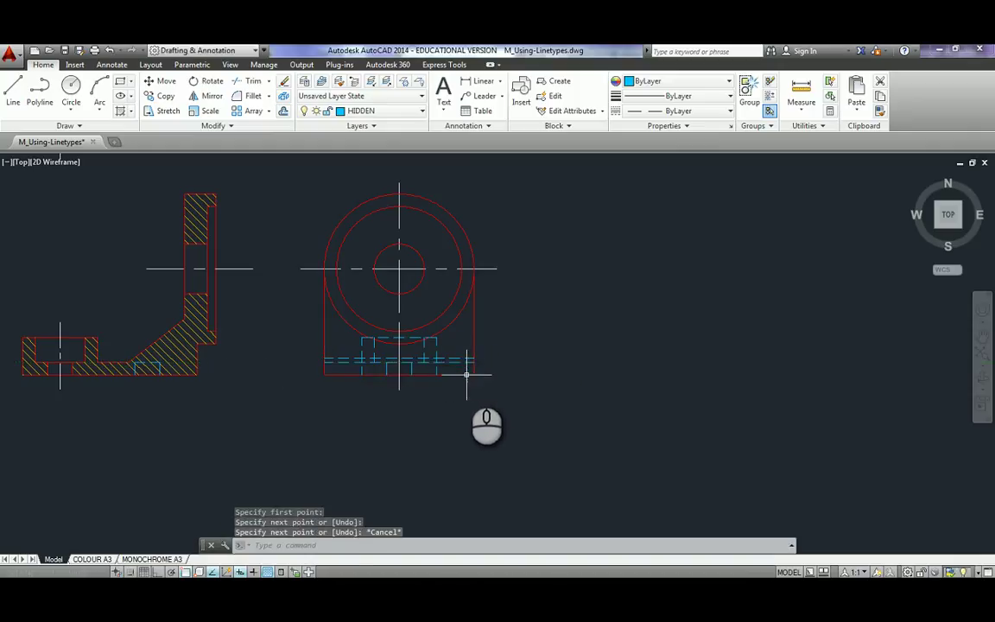
left_click(283, 81)
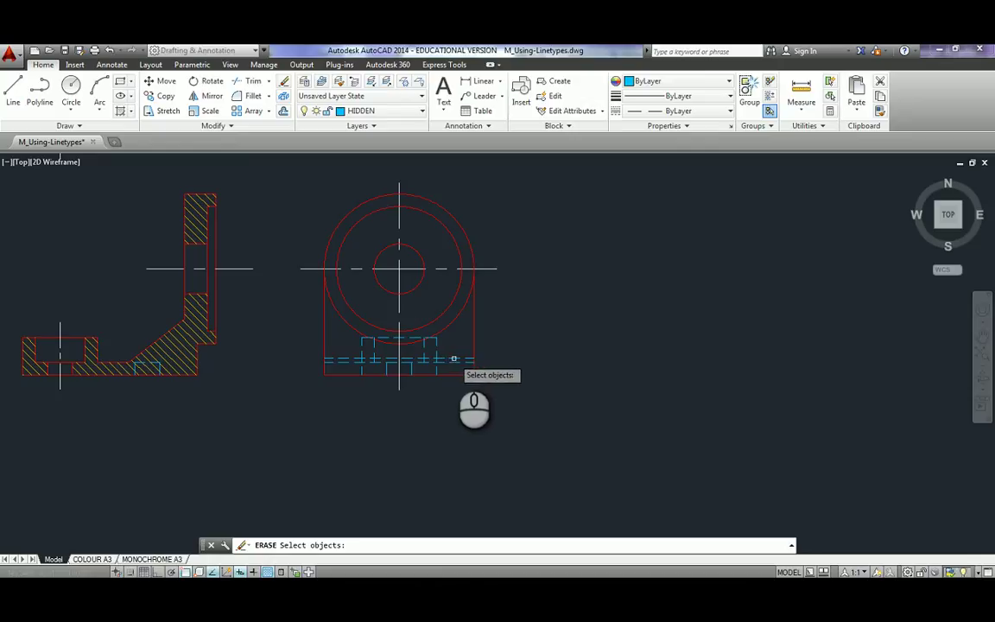
right_click(455, 357)
Set the linetype scale of the two short vertical hidden lines beside the end view's centre line to 0.5 and close the properties
scroll(454, 357, "up", 5)
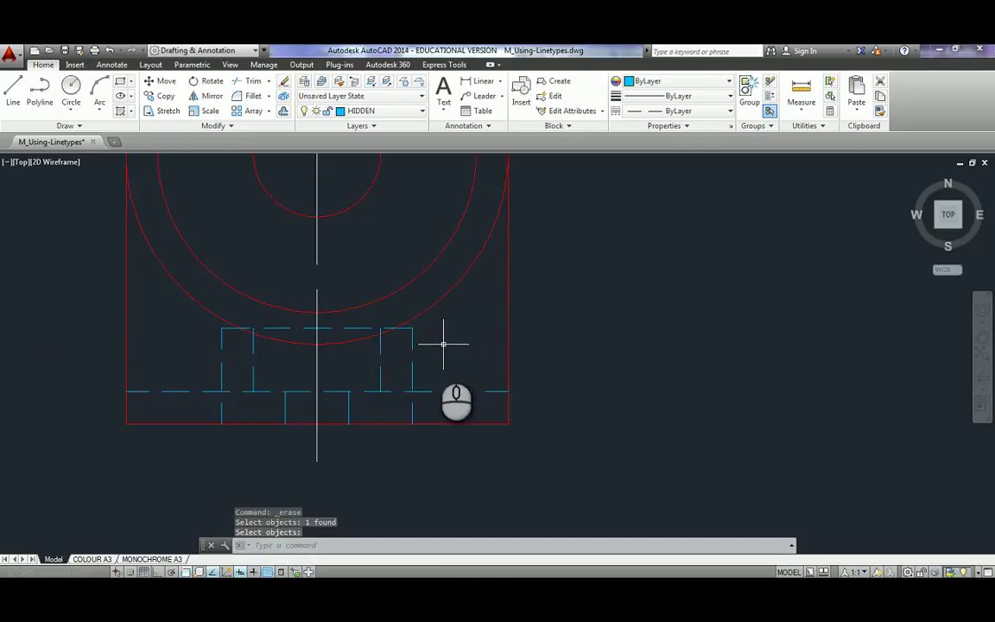
middle_click_drag(444, 338, 544, 351)
scroll(546, 382, "up", 2)
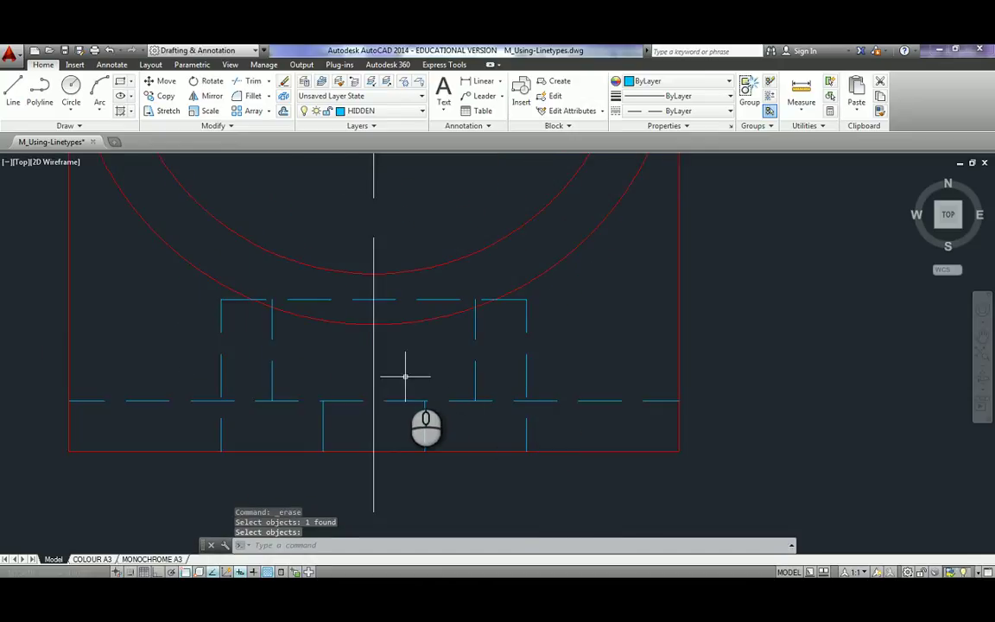
left_click(424, 426)
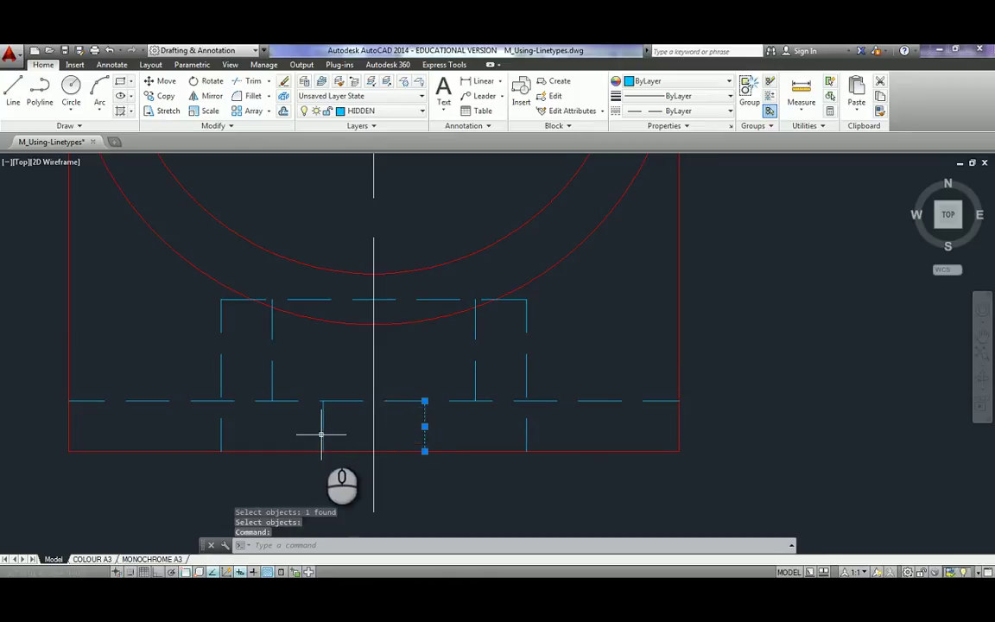
left_click(322, 430)
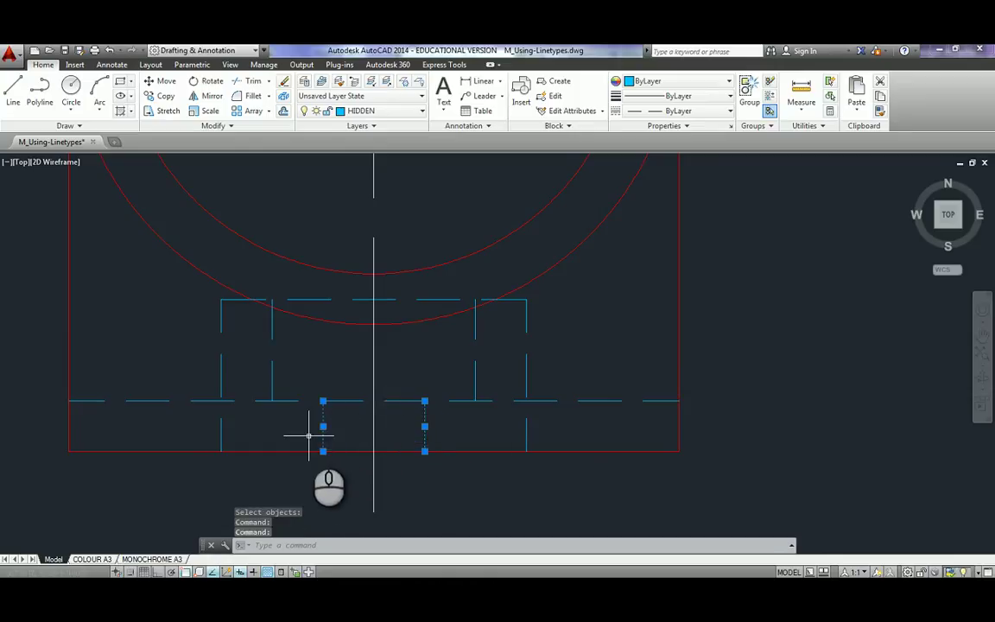
key("ctrl+1")
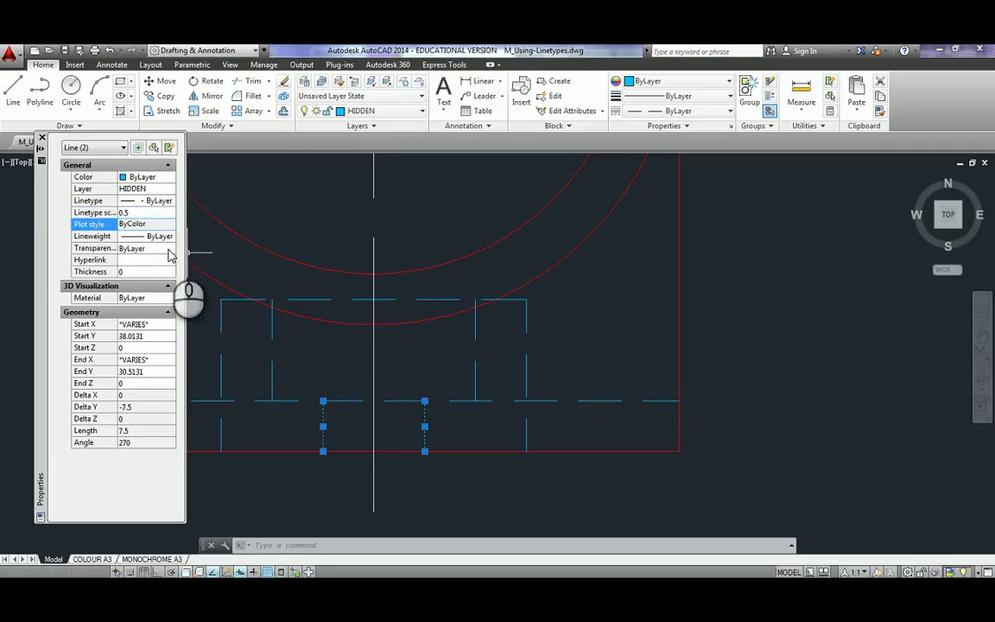
left_click(41, 139)
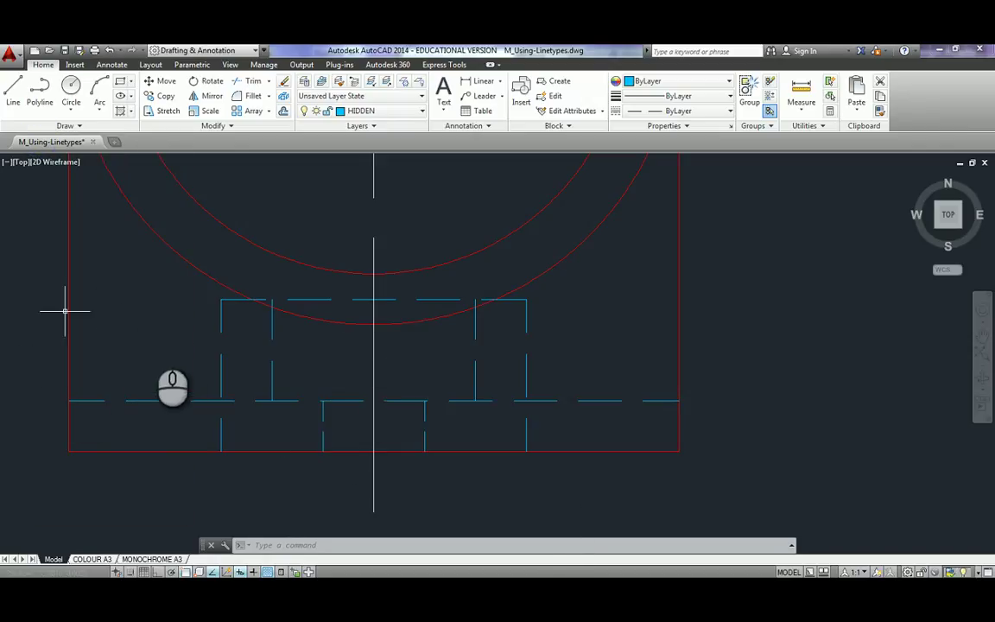
Move the ten section lines forming the upright's bore and recess and the boss's counterbored hole to the HIDDEN layer, then clear the selection
scroll(167, 343, "down", 5)
middle_click_drag(167, 343, 527, 330)
middle_click_drag(304, 385, 393, 408)
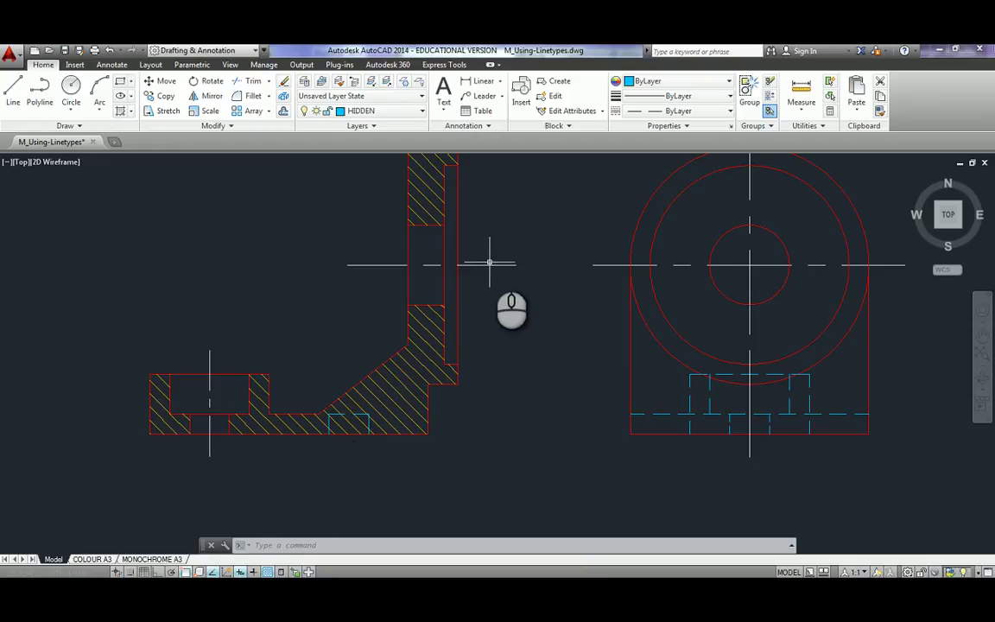
mouse_move(520, 340)
middle_mouse_down()
mouse_move(511, 428)
mouse_move(591, 386)
middle_mouse_up()
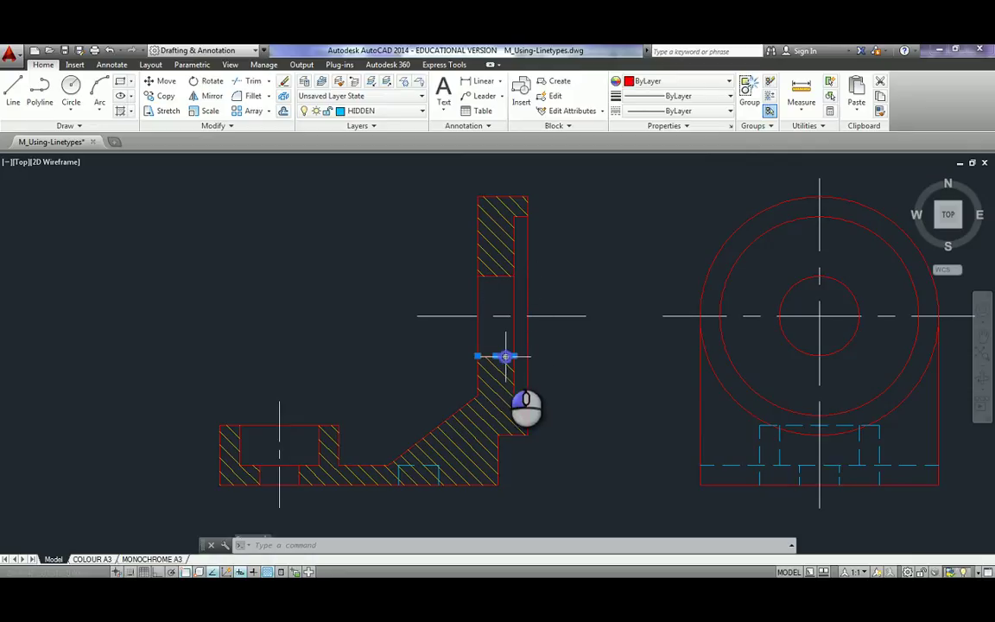
left_click_drag(505, 356, 519, 337)
left_click(514, 340)
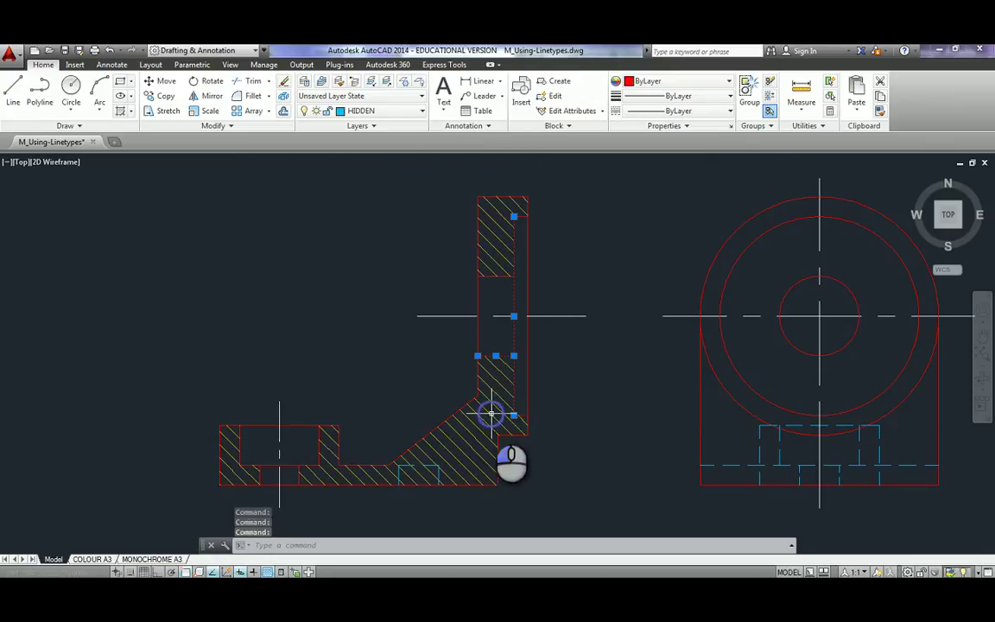
left_click(524, 415)
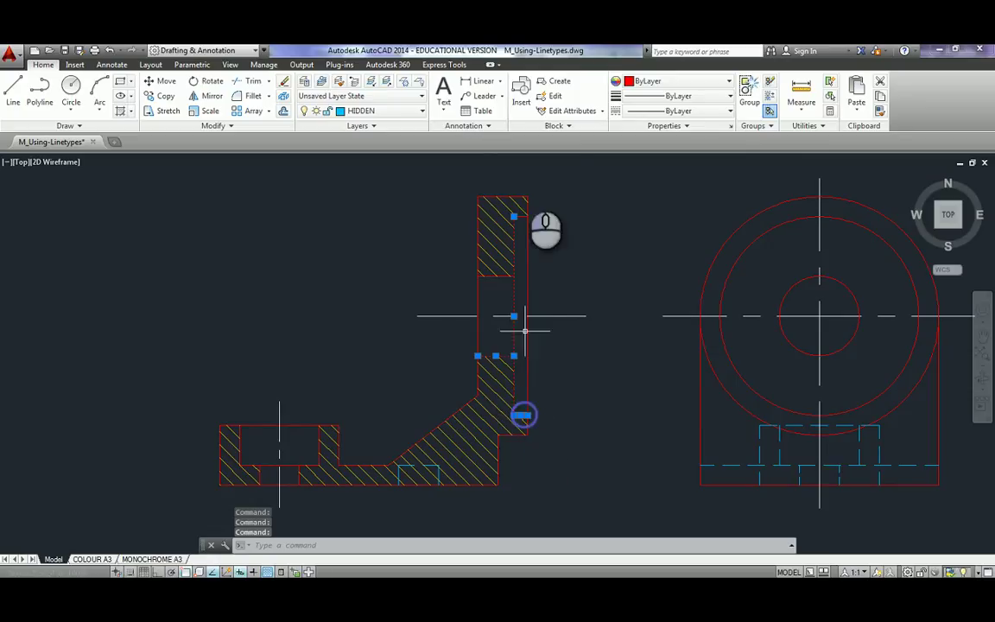
left_click(521, 215)
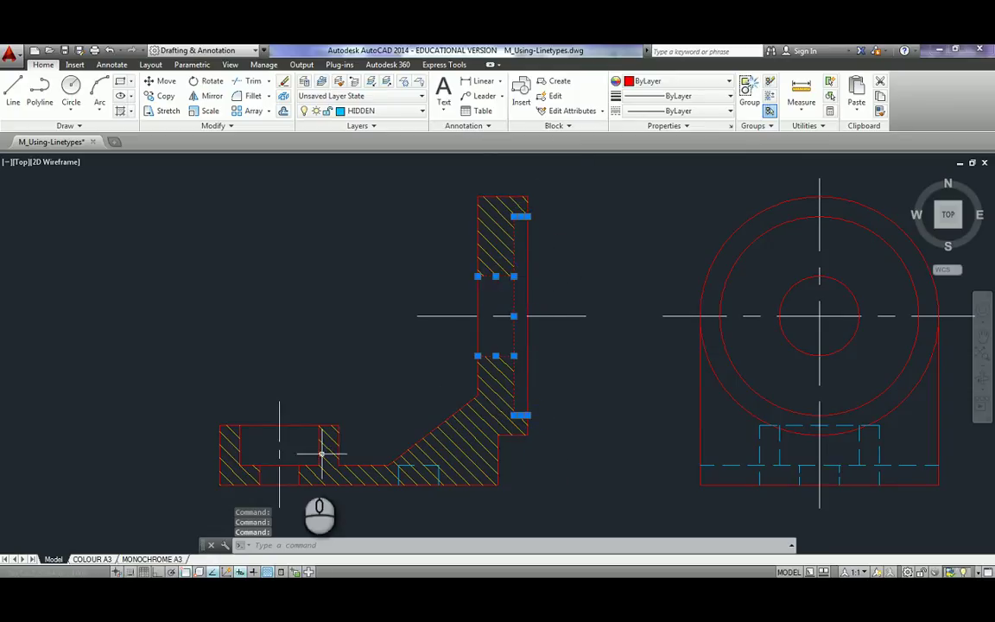
left_click(292, 465)
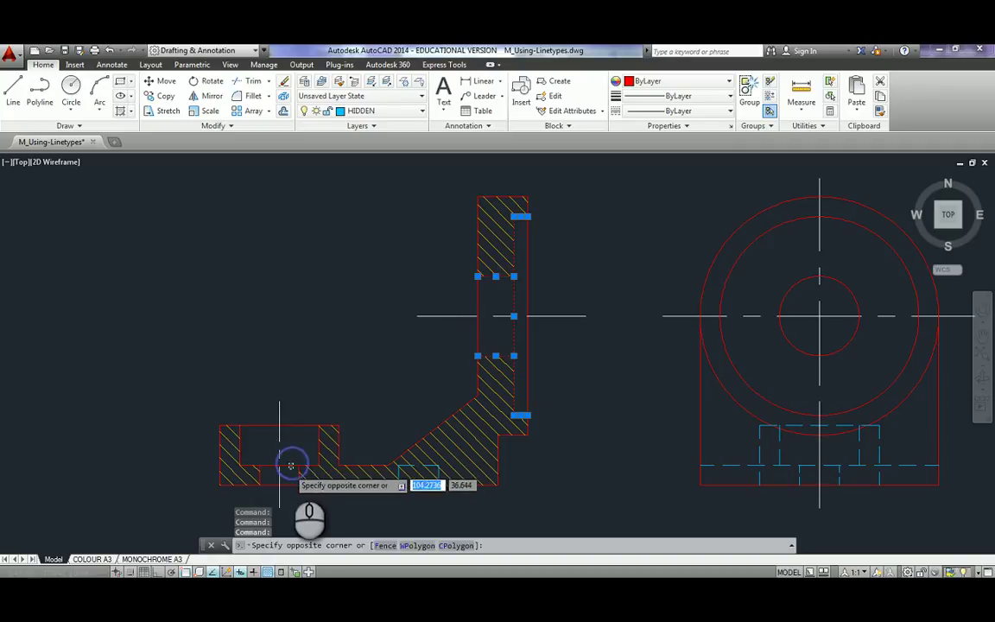
left_click(287, 476)
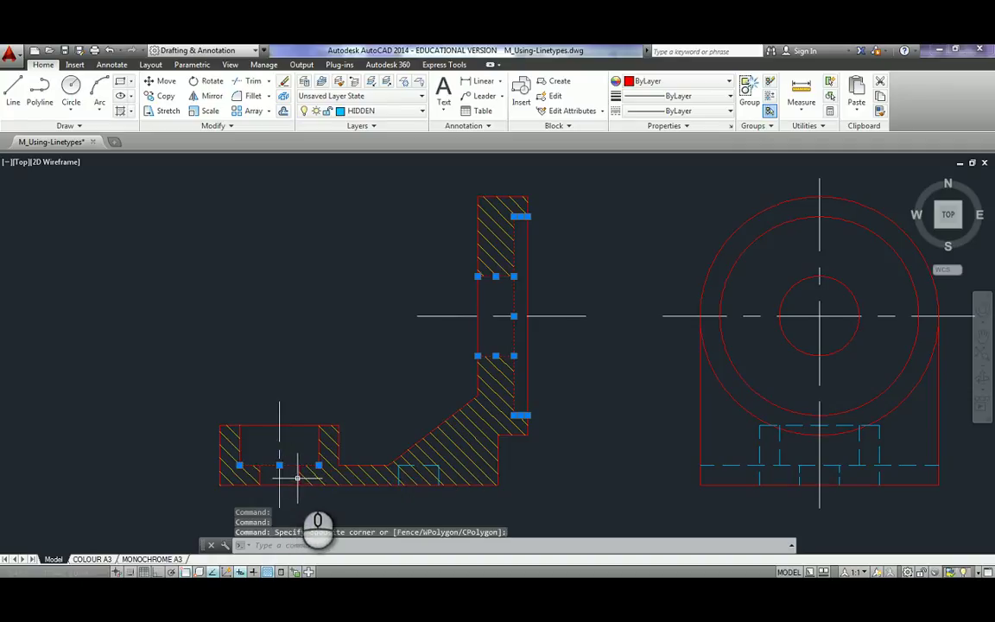
left_click(297, 477)
left_click(258, 481)
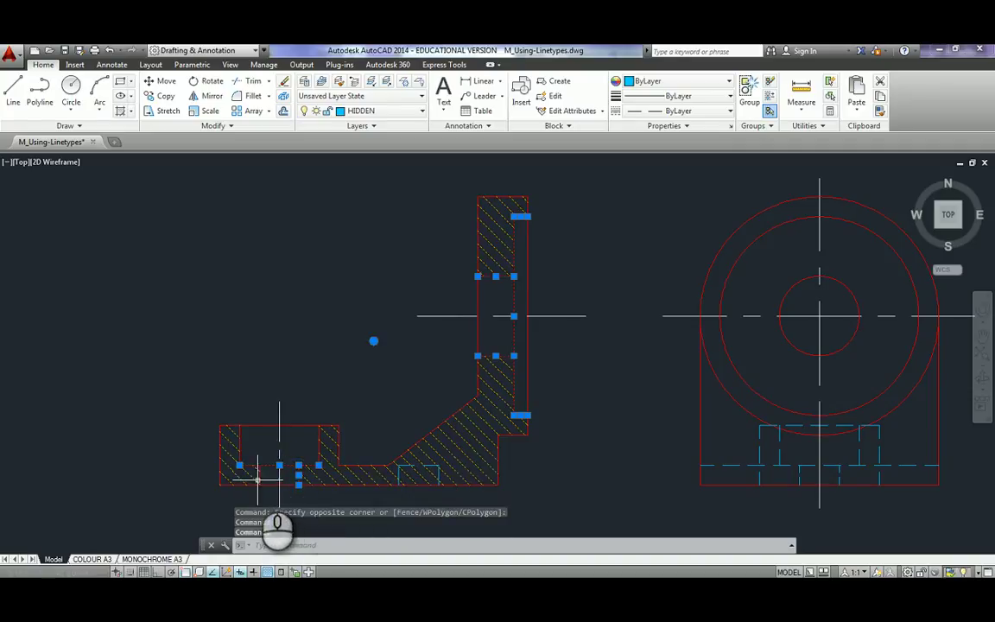
left_click(257, 479)
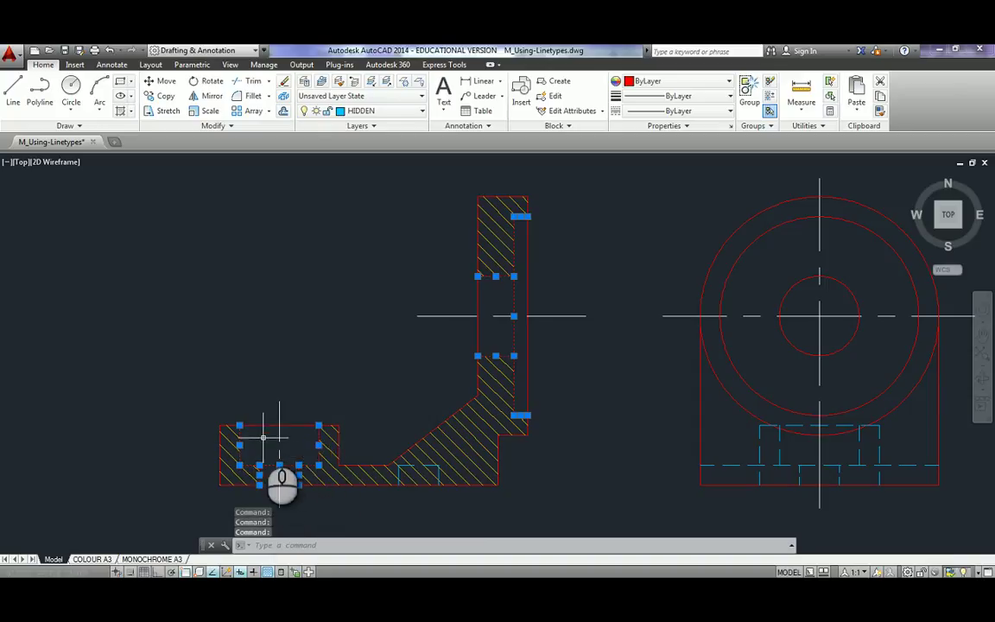
key("ctrl+1")
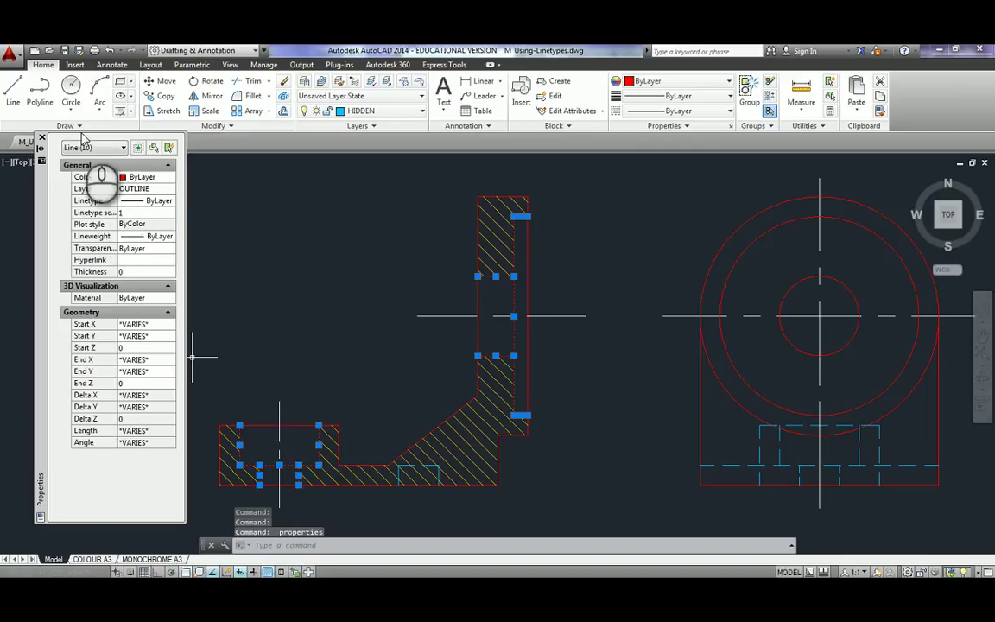
left_click(147, 189)
left_click(147, 189)
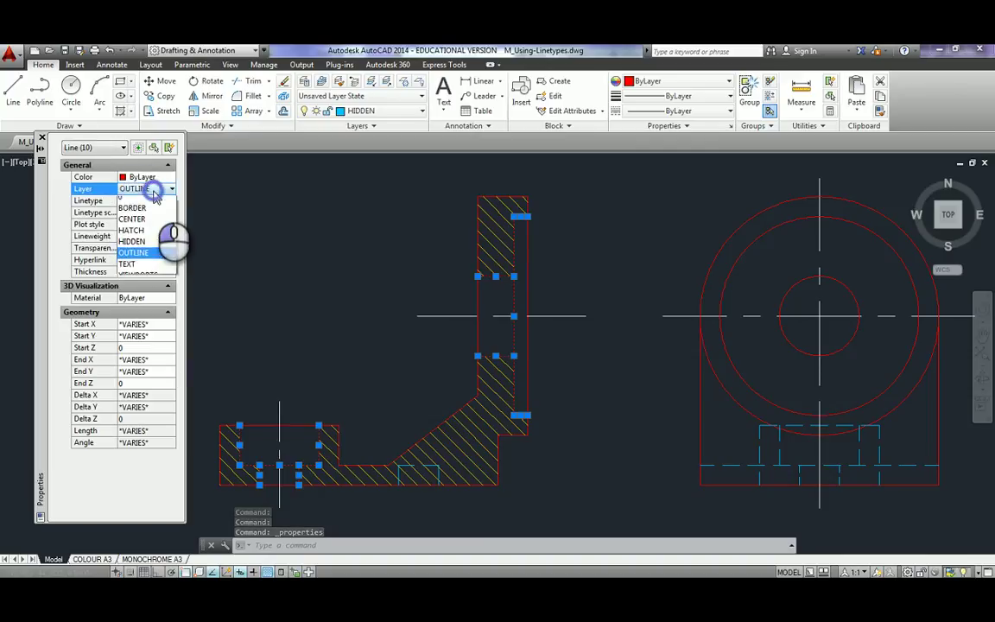
left_click(138, 247)
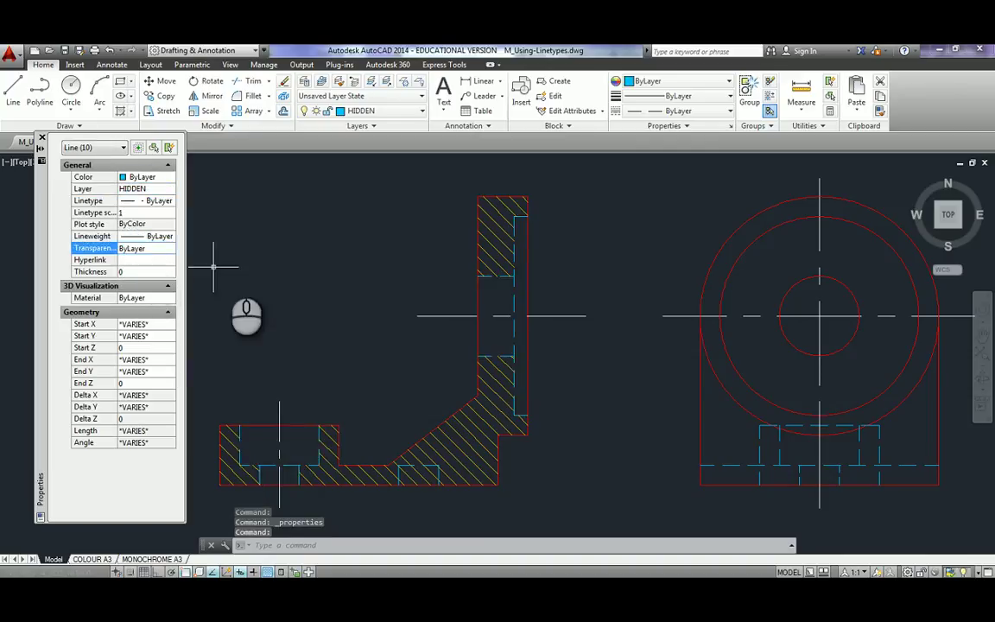
left_click(269, 267)
key("Escape")
key("Escape")
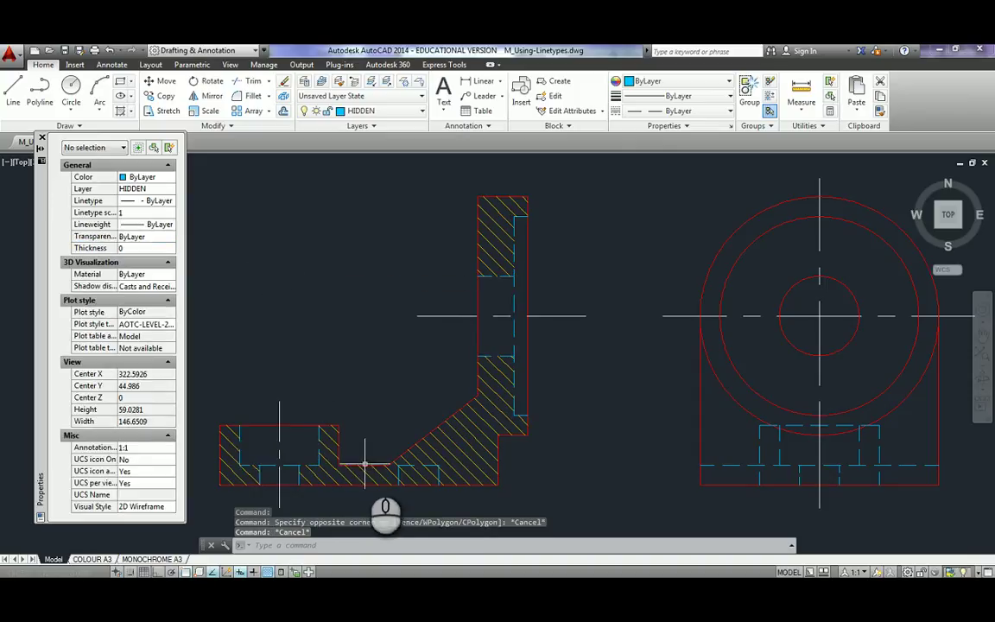
Stretch the upright's long vertical outline downward and the underside step's horizontal outline inward so they meet at a corner inside the section
mouse_move(404, 382)
middle_mouse_down()
mouse_move(373, 360)
mouse_move(413, 356)
middle_mouse_up()
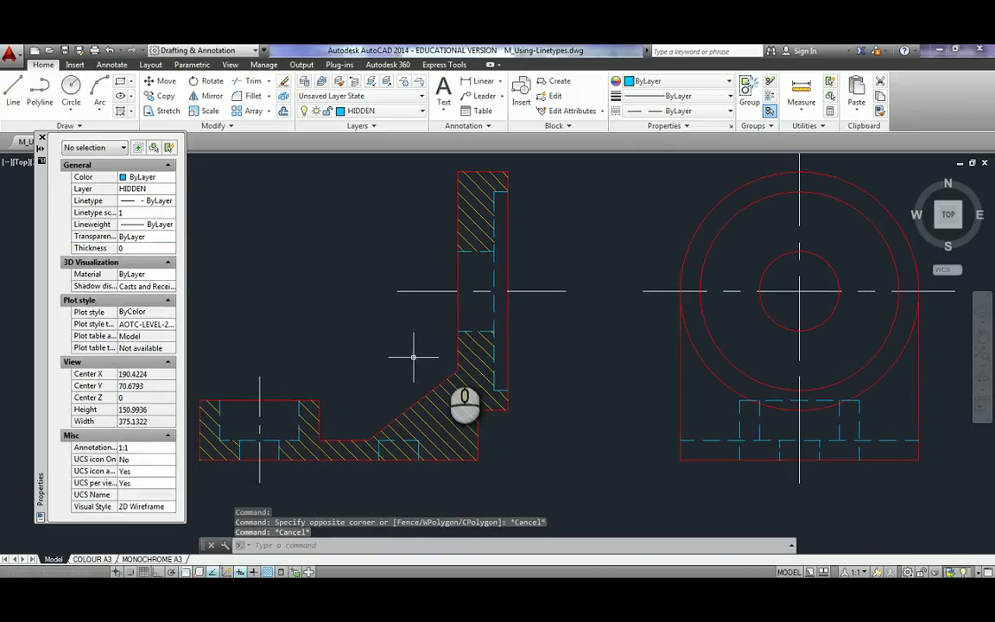
left_click(457, 361)
left_click(457, 369)
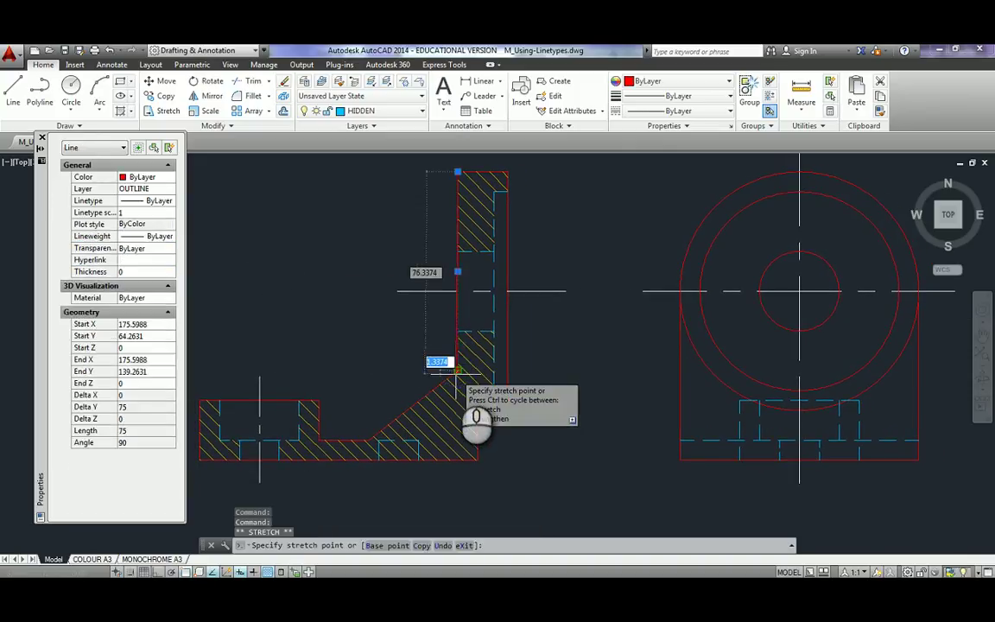
key("Escape")
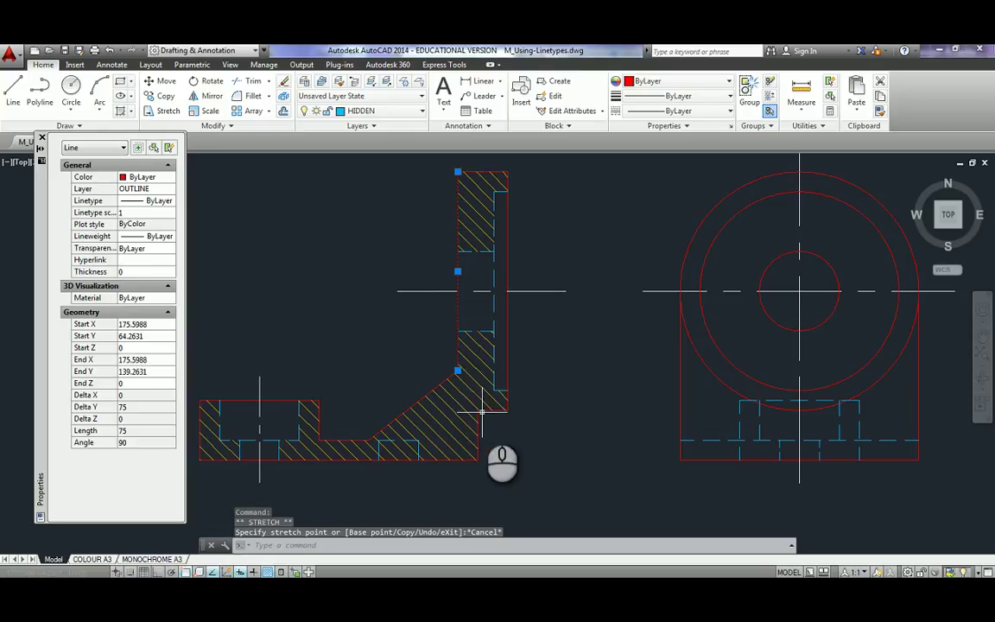
left_click(482, 412)
left_click(458, 370)
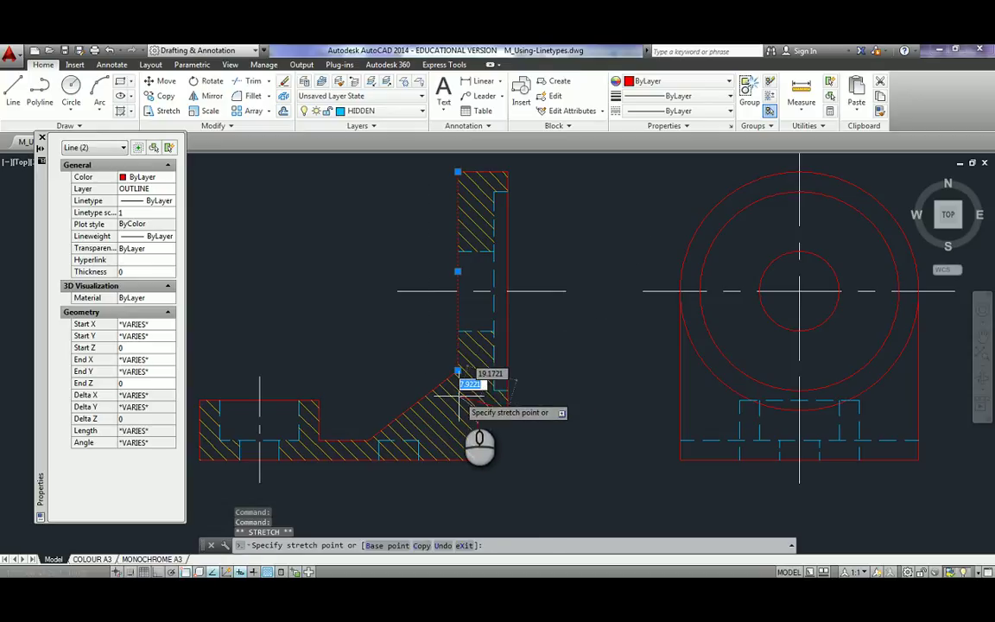
left_click(457, 409)
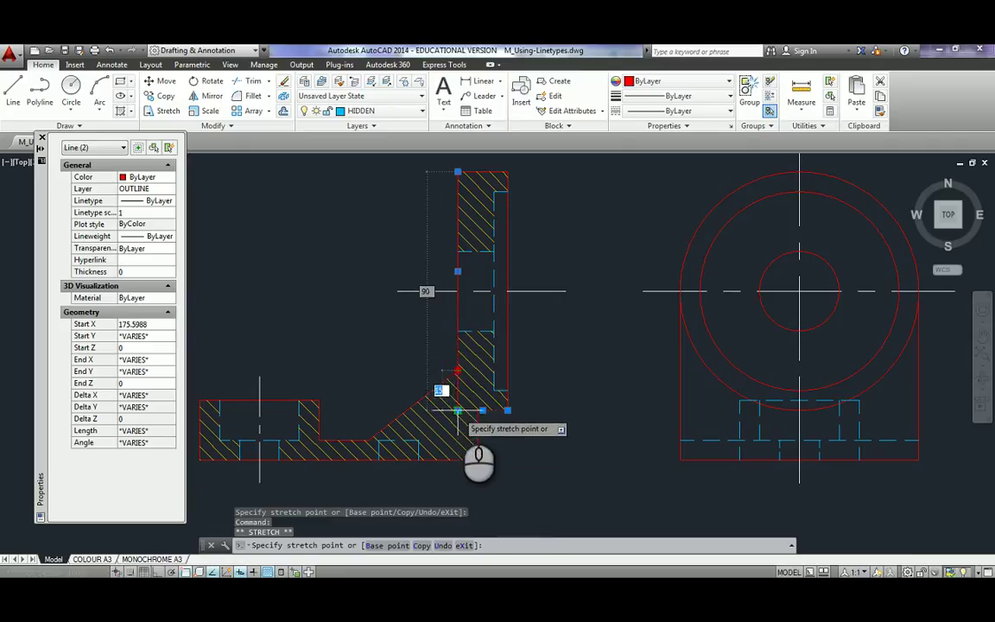
left_click(458, 419)
key("Escape")
Stretch the base's top outline from the foot of the sloping rib across to the base's far vertical edge
middle_click_drag(375, 453, 472, 414)
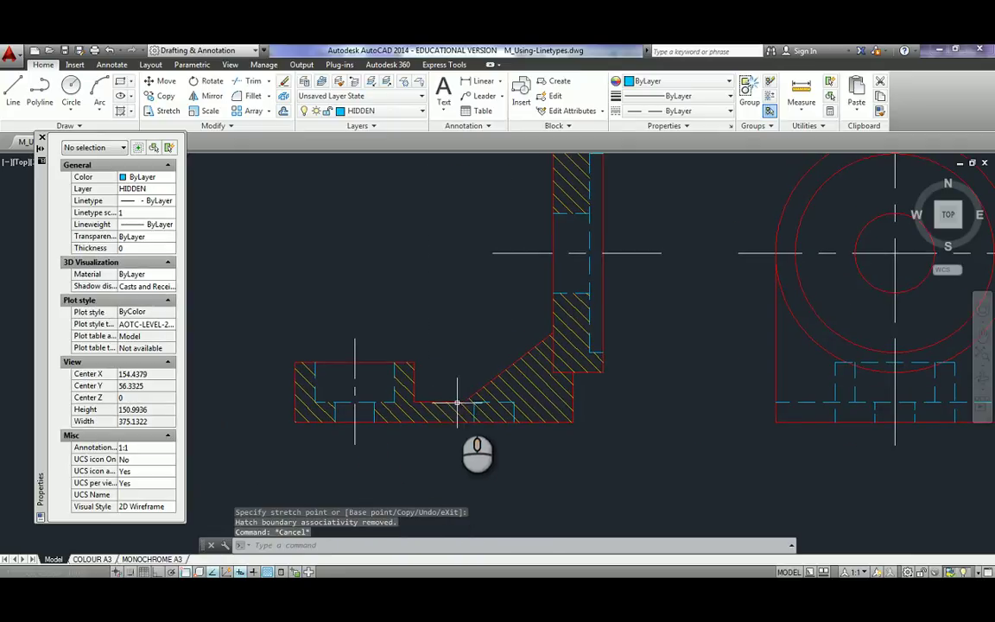
left_click(460, 402)
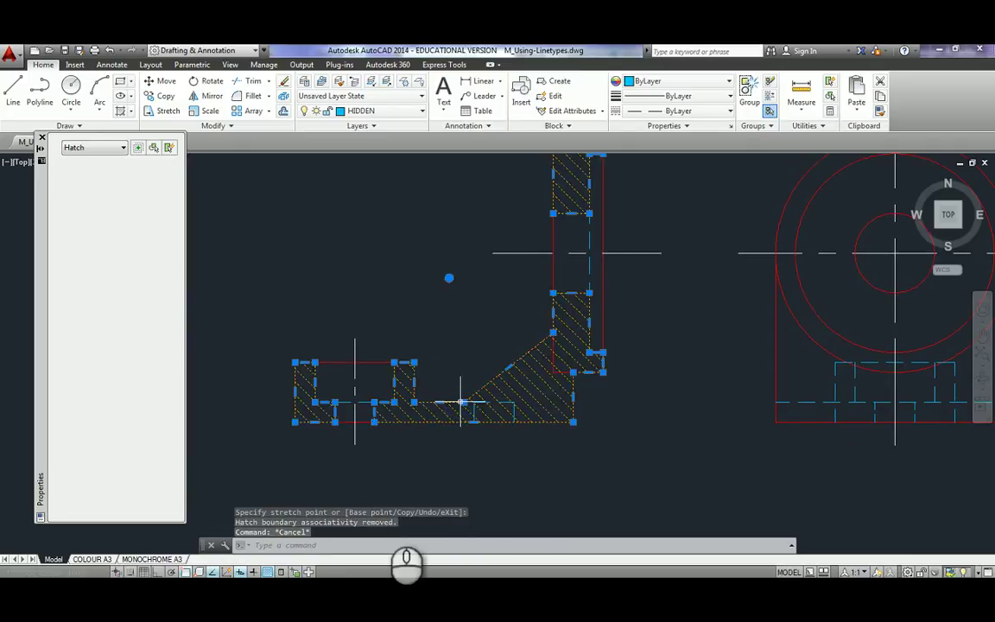
key("Escape")
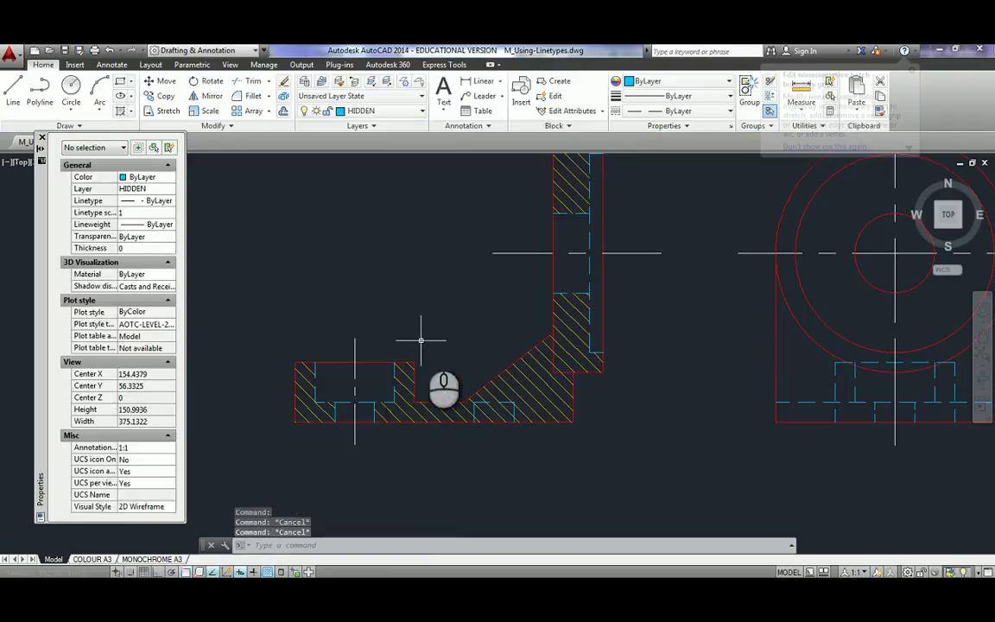
left_click(460, 402)
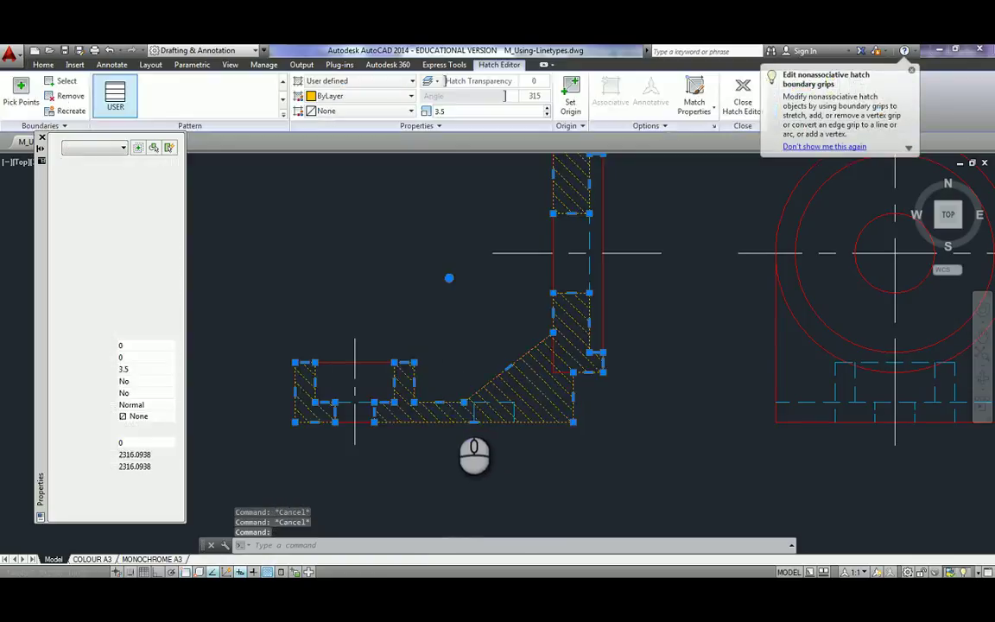
key("Escape")
left_click(453, 402)
left_click(464, 403)
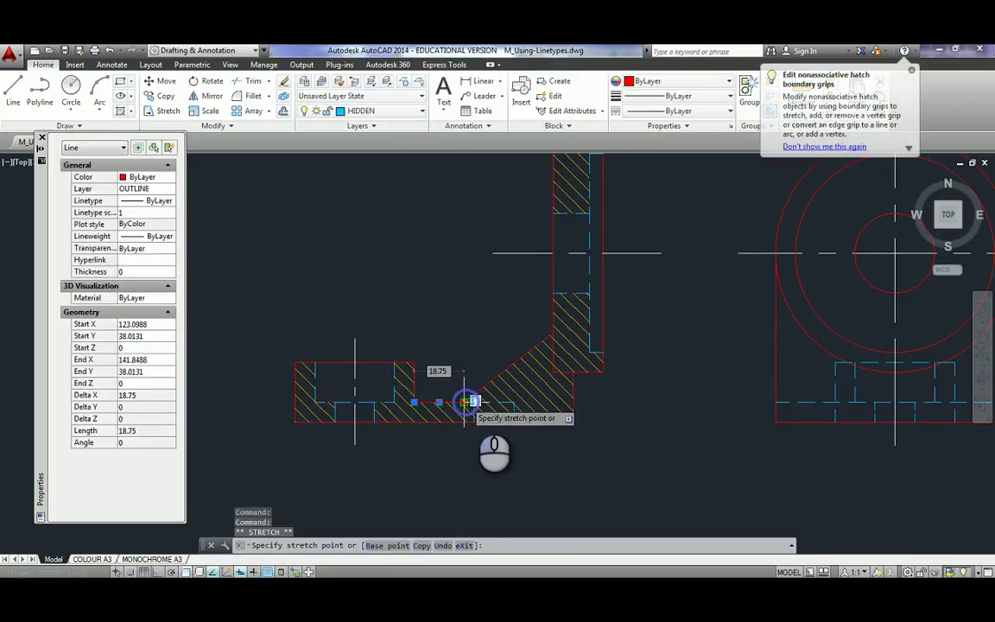
key("Escape")
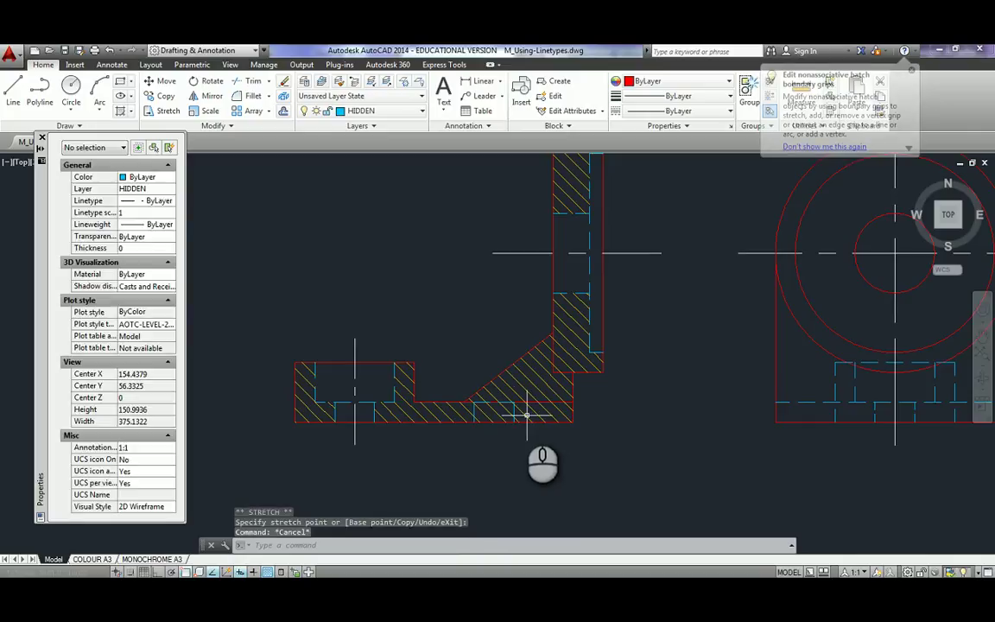
Erase the short horizontal hidden line joining the tops of the two vertical hidden lines in the base beneath the sloping rib
scroll(516, 411, "up", 5)
middle_click_drag(457, 382, 602, 370)
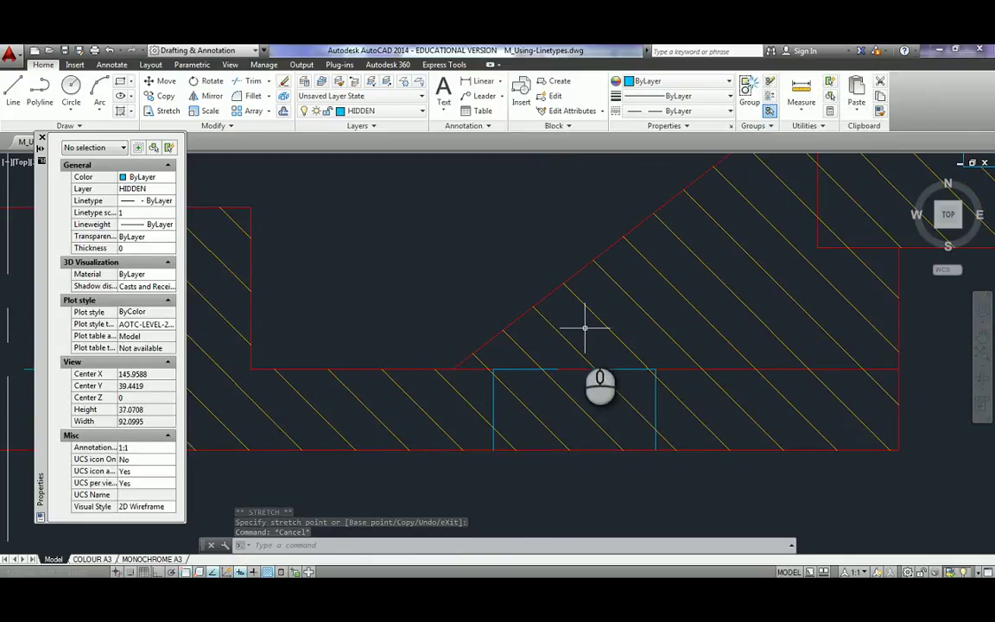
left_click(284, 84)
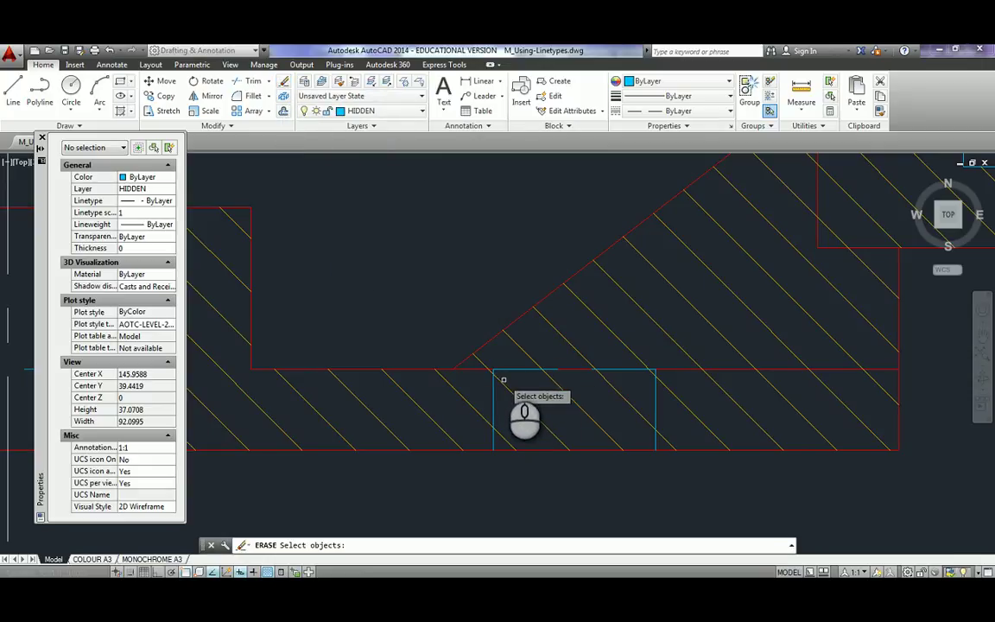
left_click(487, 358)
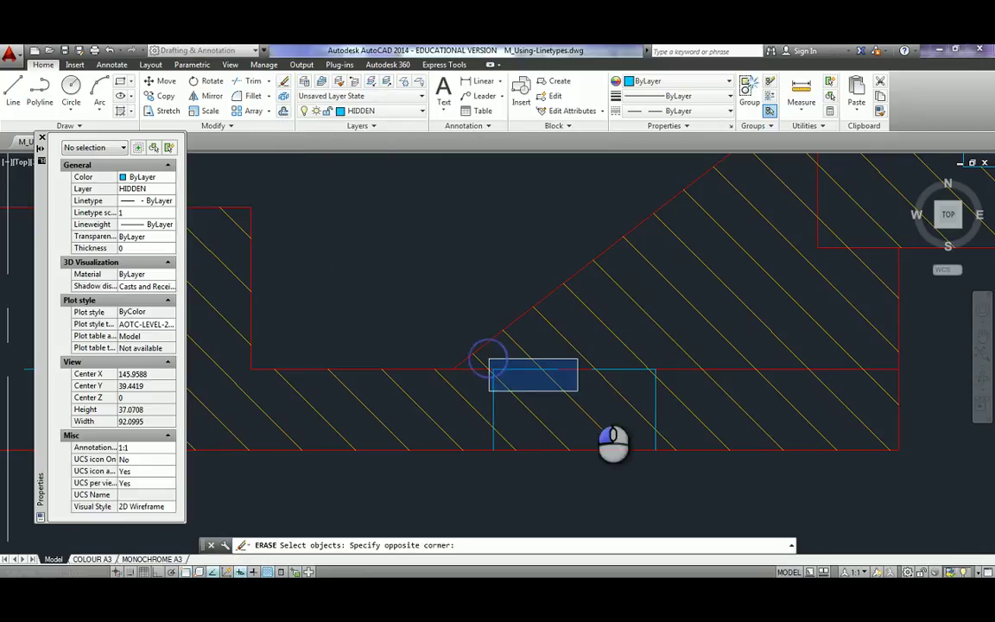
left_click(657, 391)
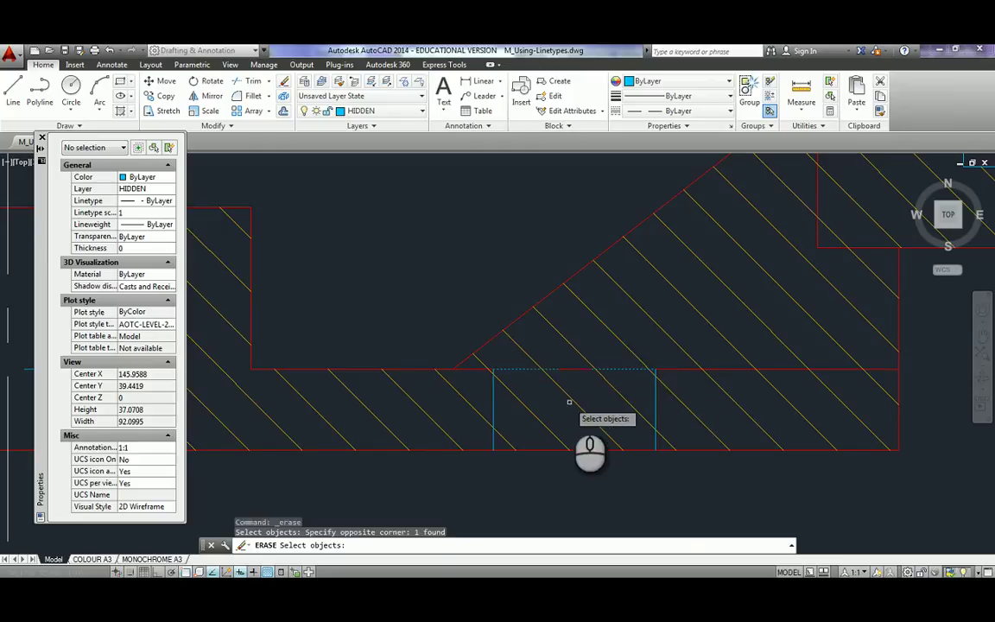
key("Return")
scroll(495, 328, "down", 2)
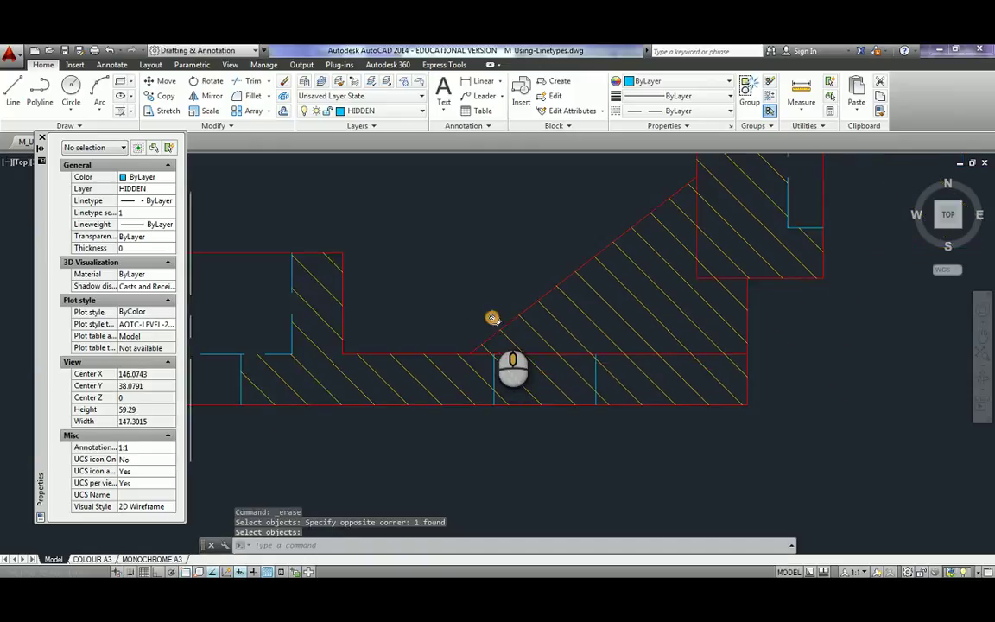
scroll(493, 317, "down", 4)
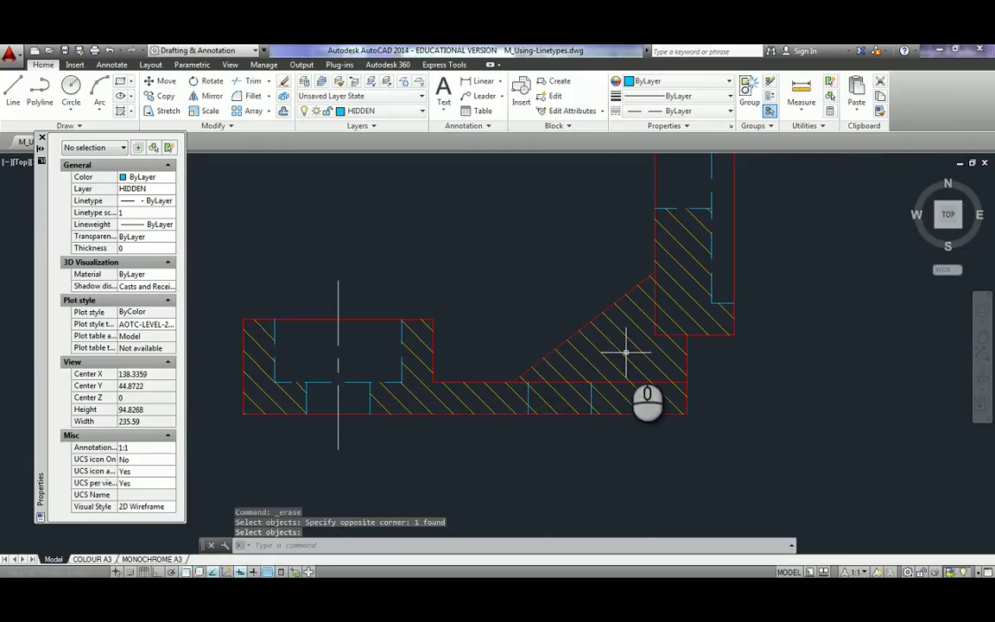
Erase the diagonal hatching from the bracket's front view
left_click(621, 350)
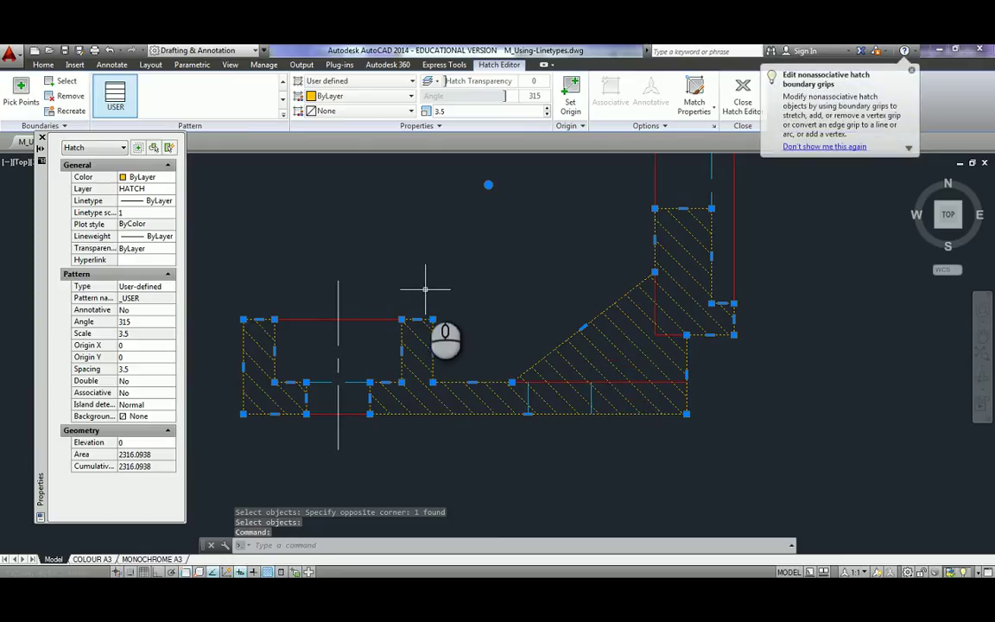
key("Escape")
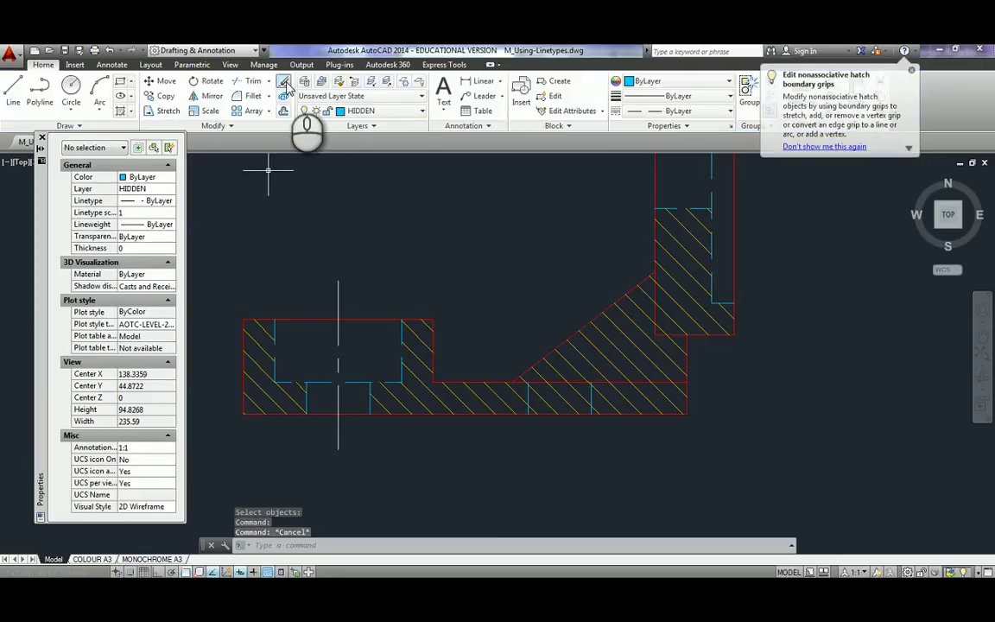
left_click(284, 80)
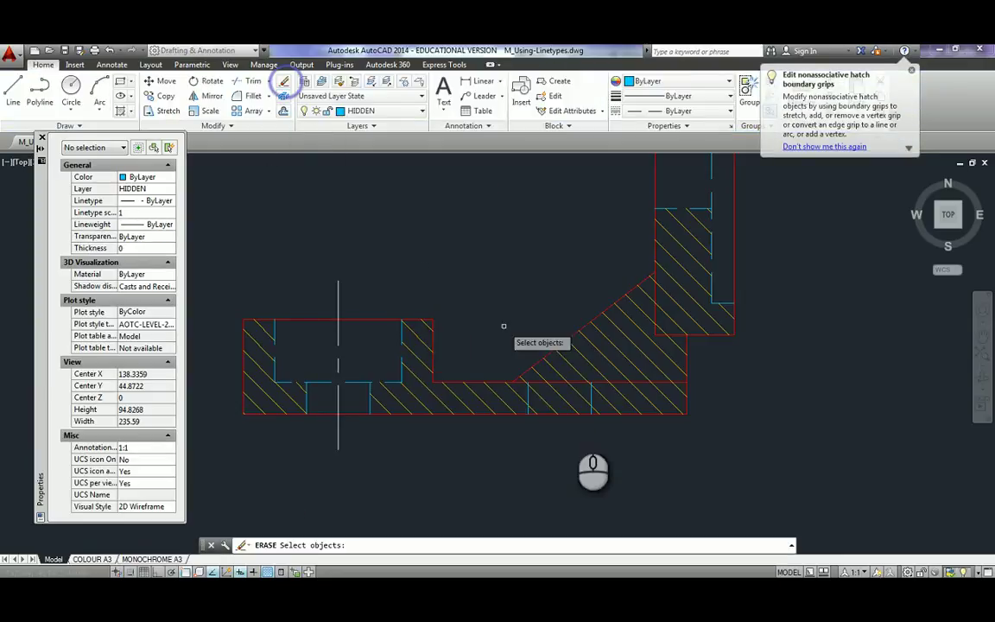
left_click(573, 368)
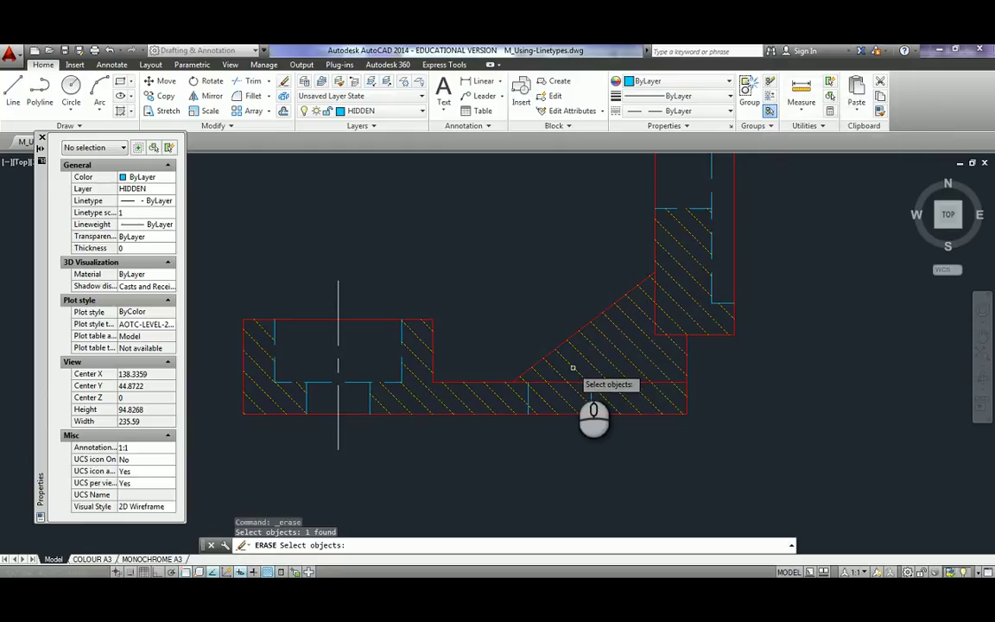
key("Return")
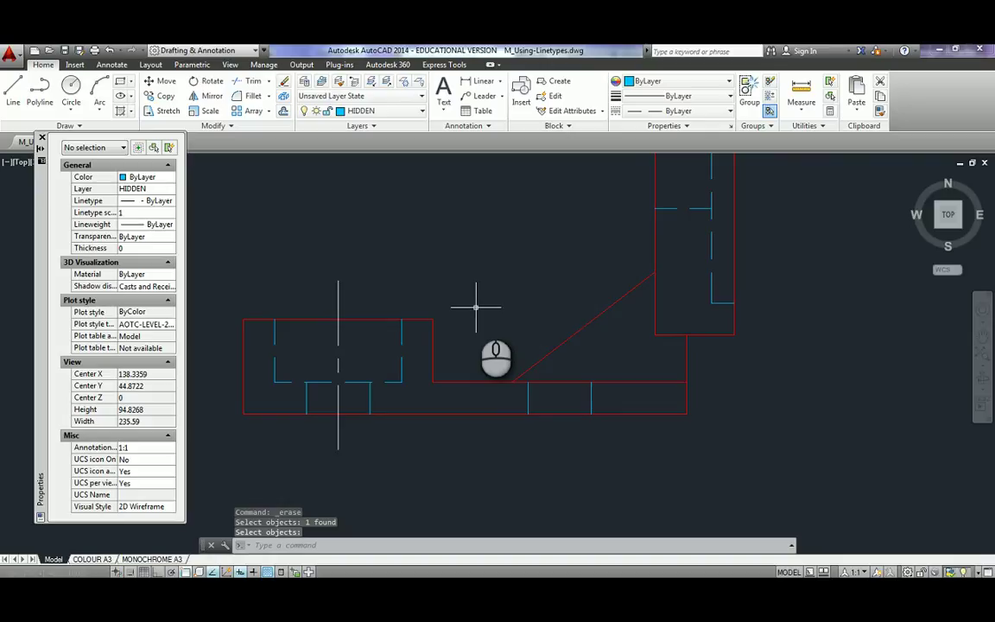
scroll(473, 284, "down", 5)
mouse_move(473, 284)
middle_mouse_down()
mouse_move(384, 503)
mouse_move(371, 504)
middle_mouse_up()
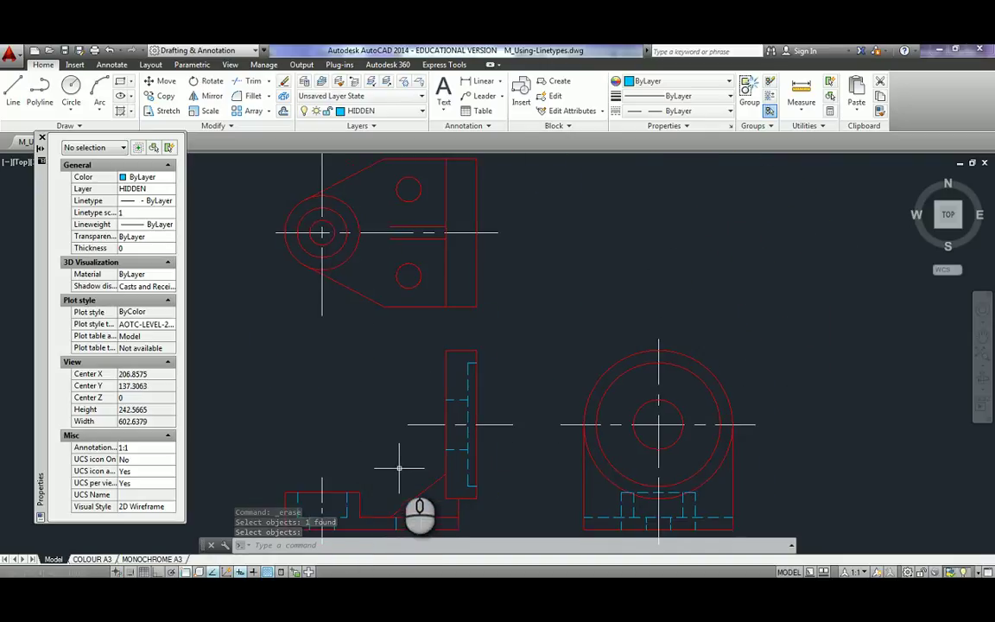
Open the COLOUR A3 layout and the MONOCHROME A3 layout to examine how the linetypes appear on the sheets
middle_click_drag(416, 407, 460, 390)
scroll(462, 386, "down", 2)
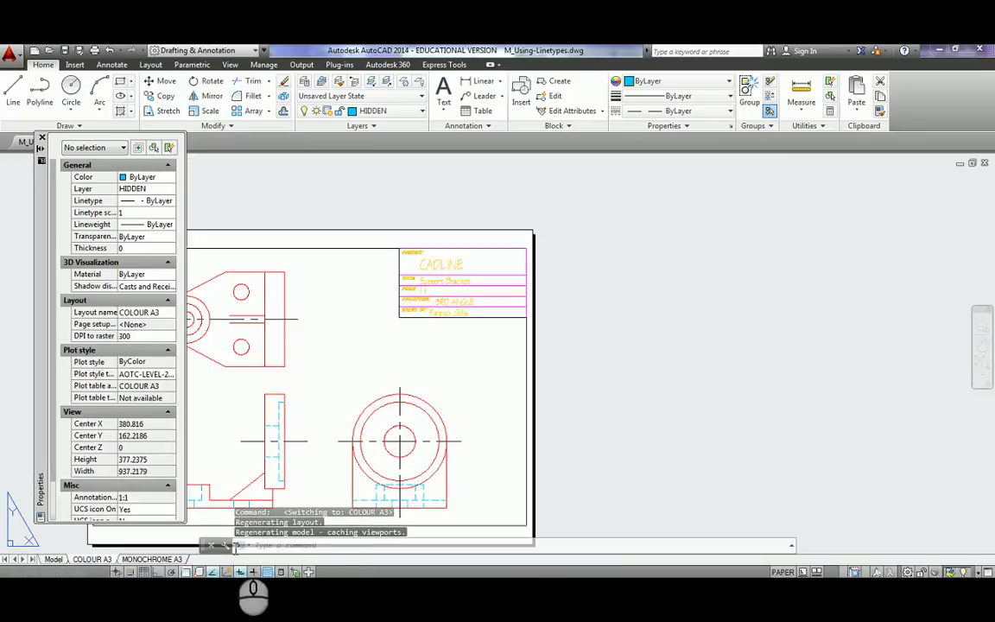
middle_click_drag(328, 445, 602, 390)
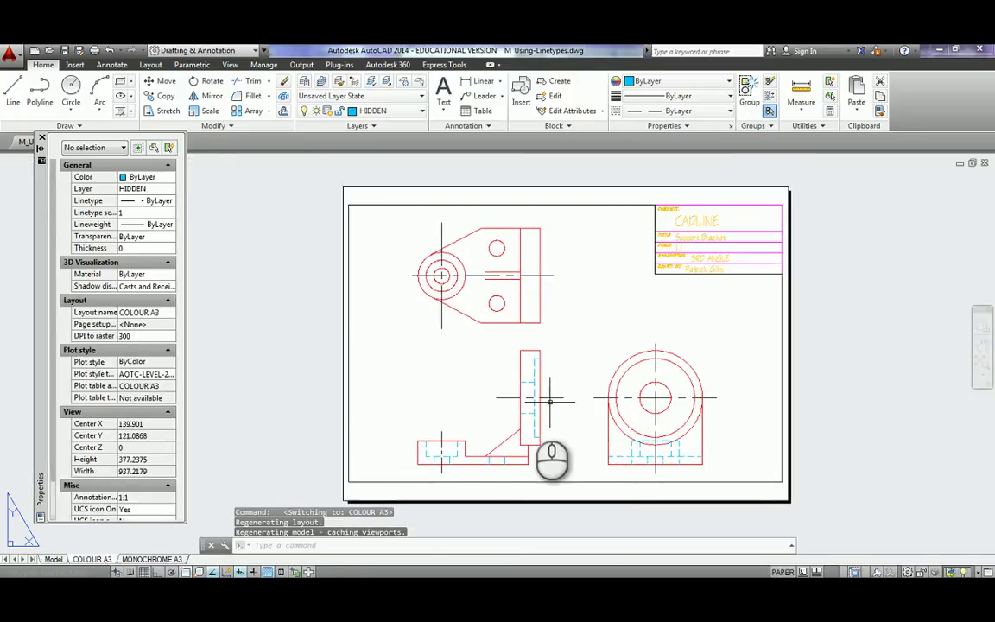
left_click(147, 559)
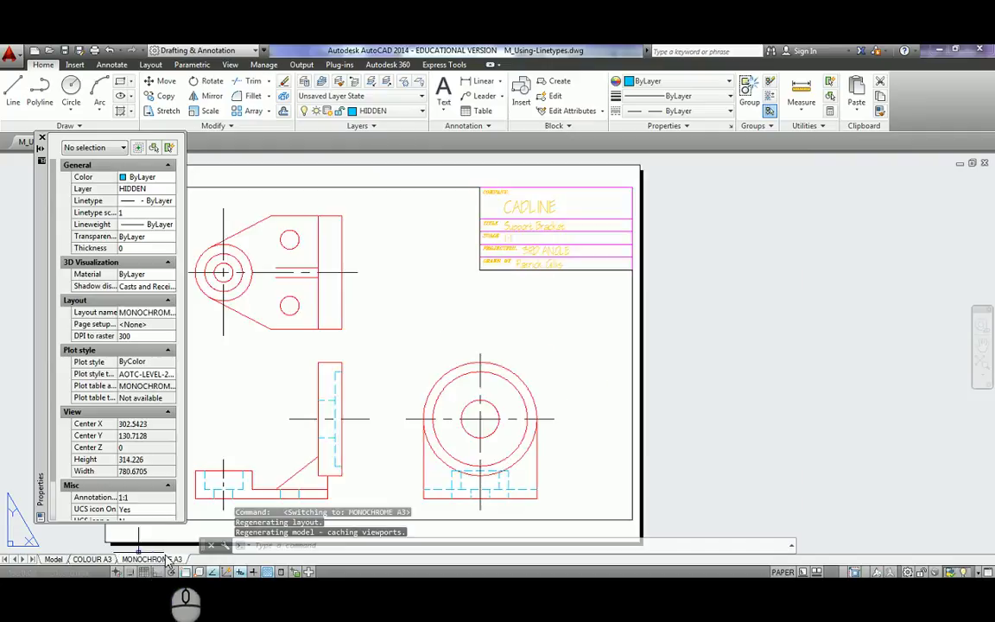
Create a new blank layout alongside the COLOUR A3 and MONOCHROME A3 layouts and open it
right_click(125, 557)
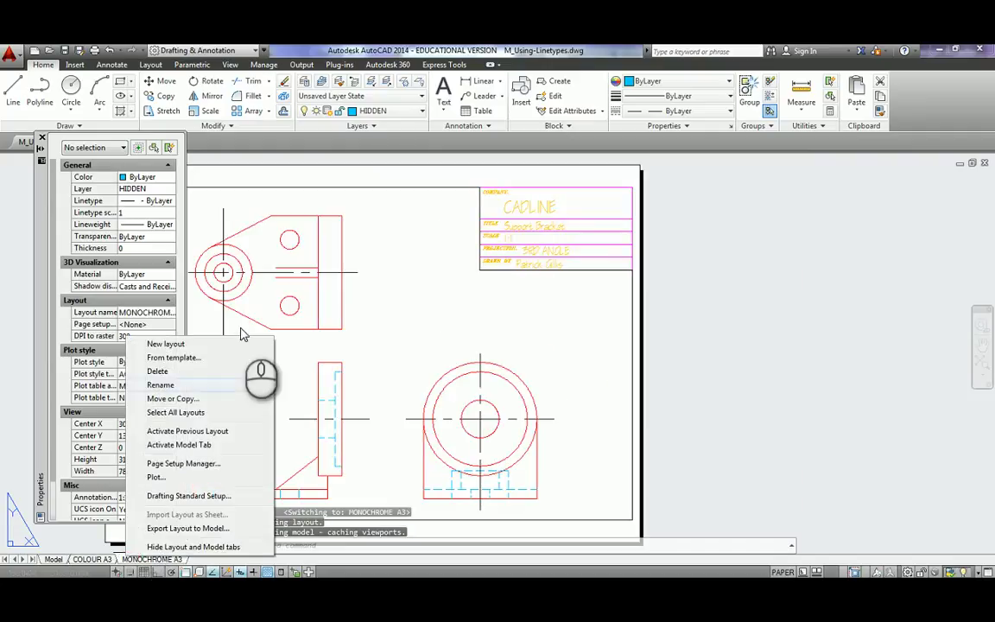
left_click(223, 345)
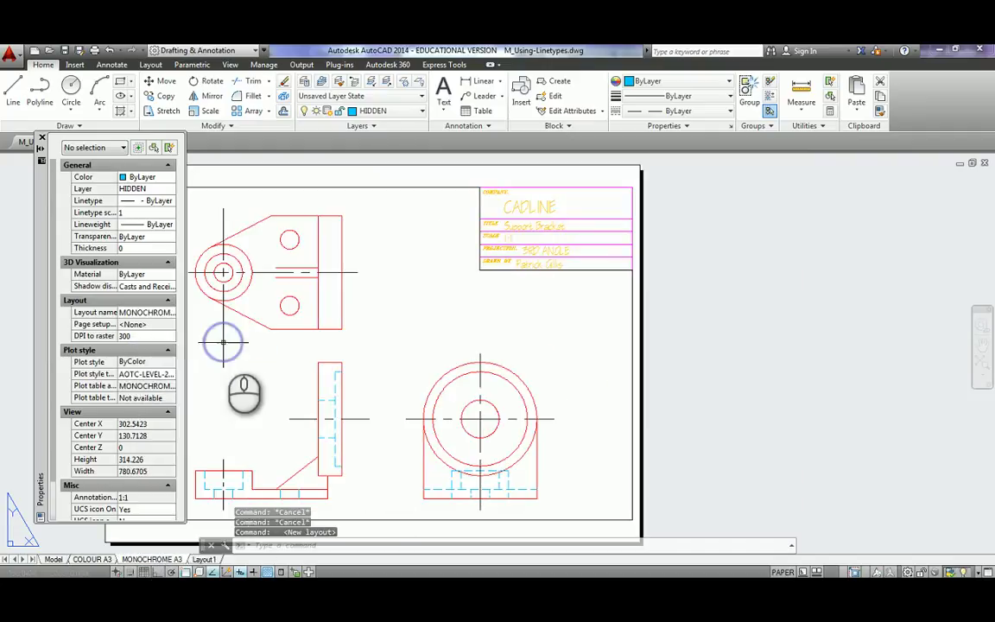
left_click(205, 558)
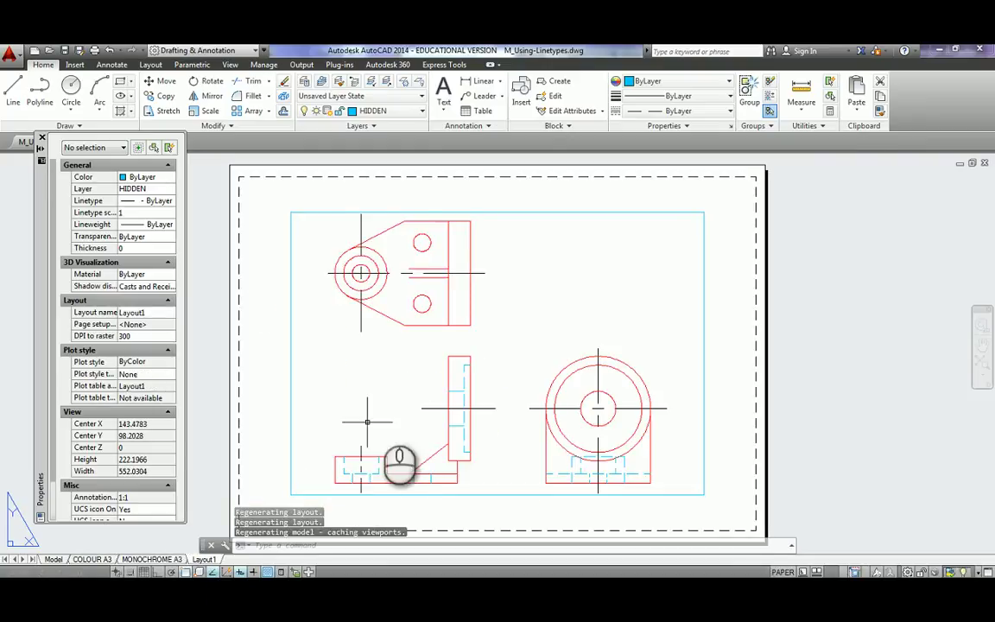